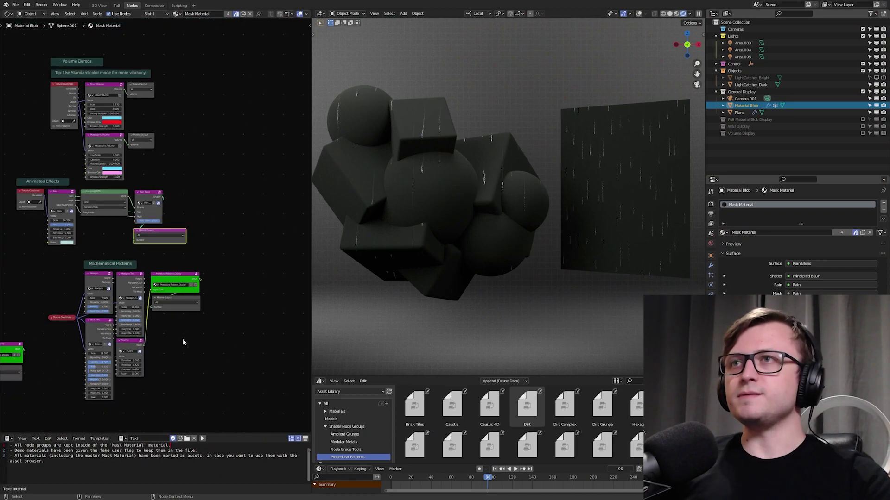
Play the rain animation in the viewport, stop at frame 142 and view the rain streaks on the flat wall plane.
middle_drag(10, 335, 209, 249)
scroll(196, 249, up, 3)
middle_drag(306, 266, 80, 278)
scroll(171, 285, up, 3)
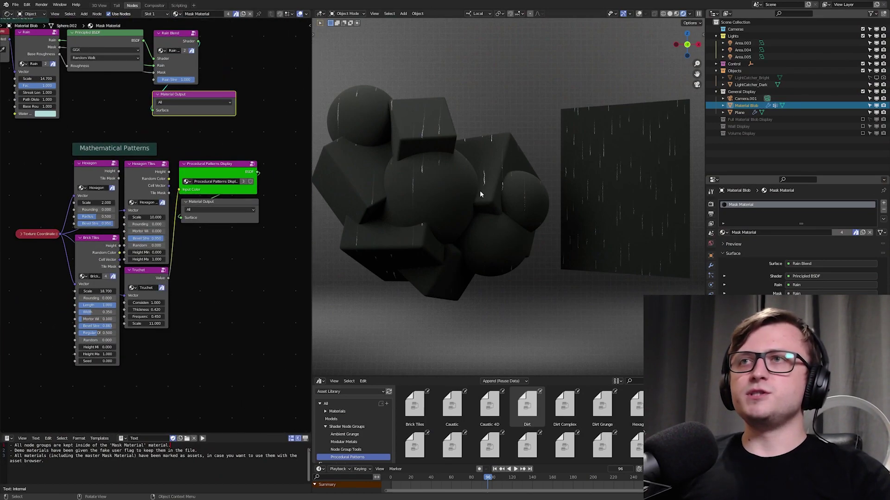
middle_drag(480, 192, 474, 191)
scroll(504, 211, up, 6)
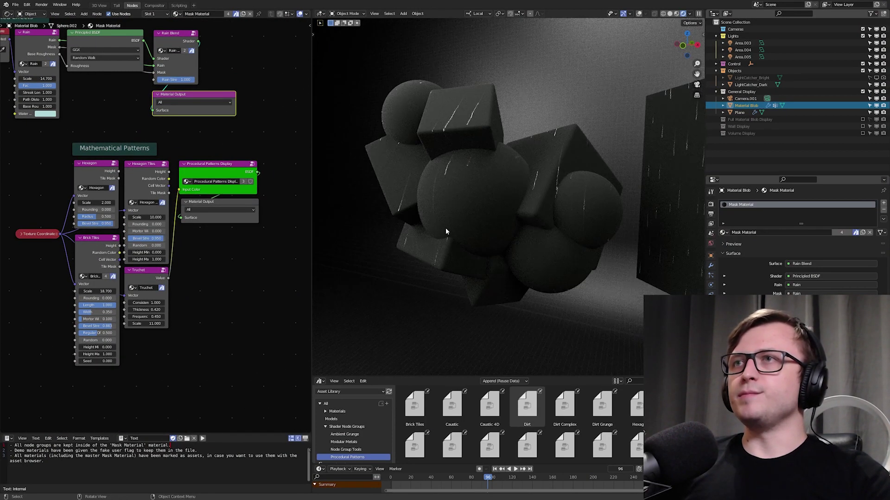
middle_drag(445, 228, 548, 244)
key(space)
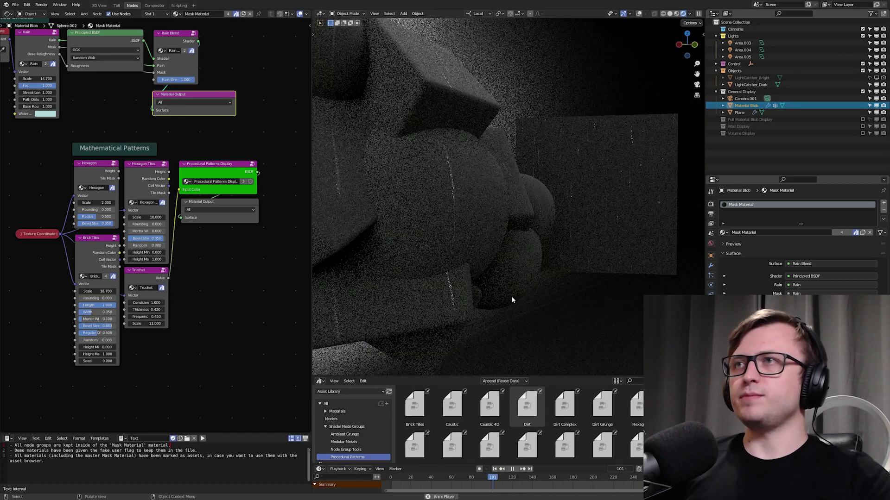
key(space)
drag(525, 477, 527, 478)
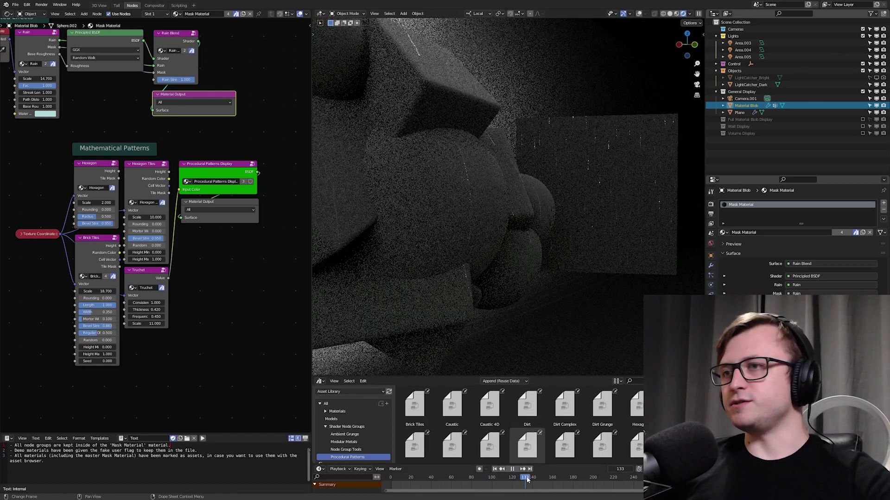
alt+middle_click(623, 195)
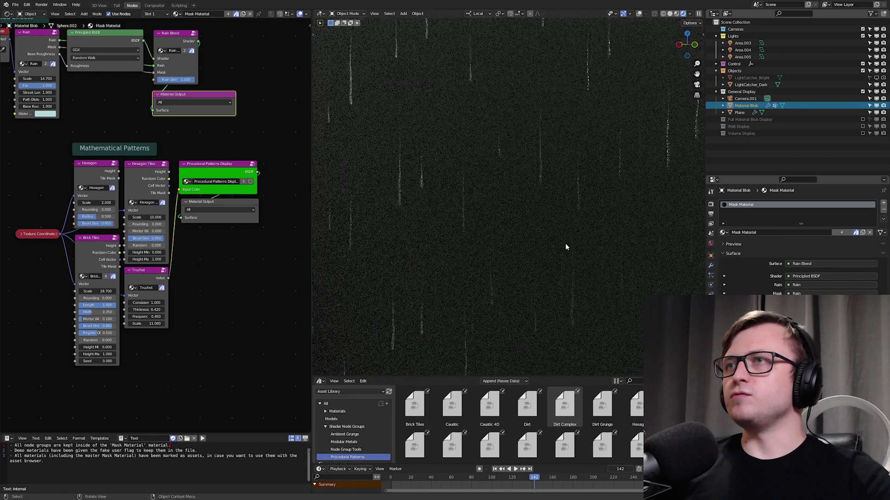
middle_drag(566, 244, 538, 270)
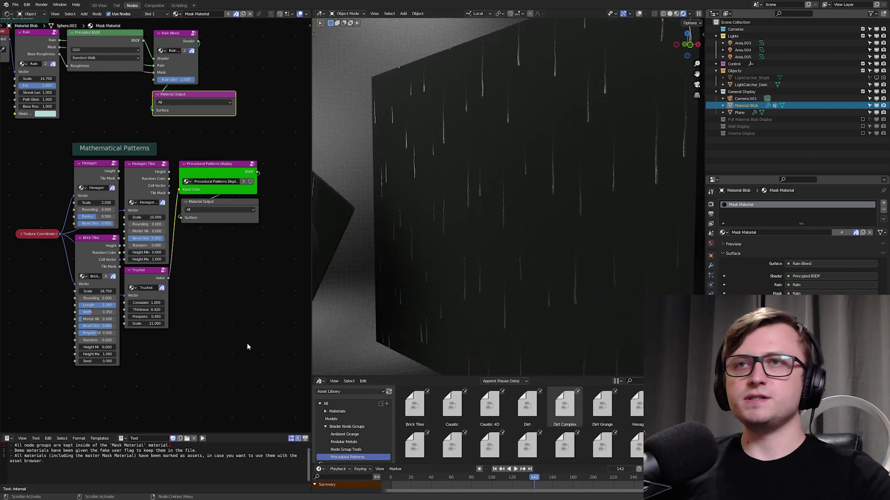
Examine the Animated Effects node setup, covering the Rain, Principled BSDF and Rain Blend nodes.
middle_drag(133, 92, 209, 282)
scroll(209, 282, up, 6)
middle_drag(86, 271, 163, 257)
scroll(163, 257, down, 1)
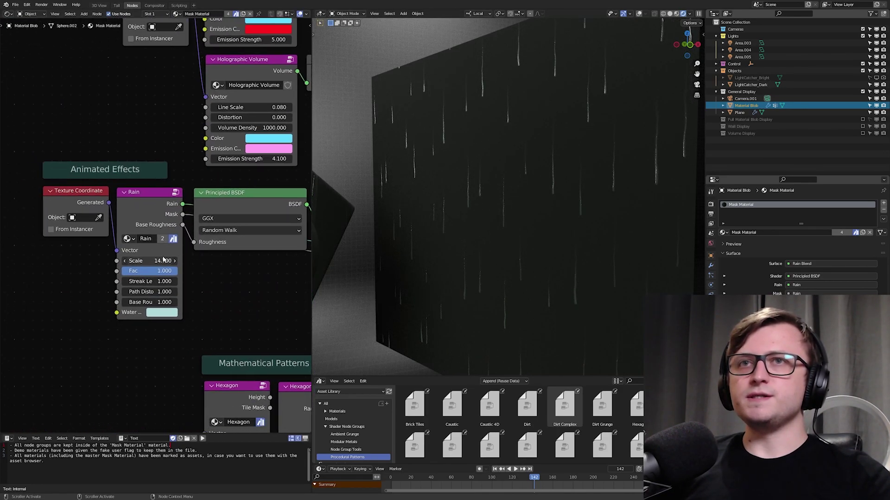
scroll(163, 259, up, 1)
drag(146, 202, 143, 197)
drag(75, 199, 58, 200)
drag(167, 204, 158, 208)
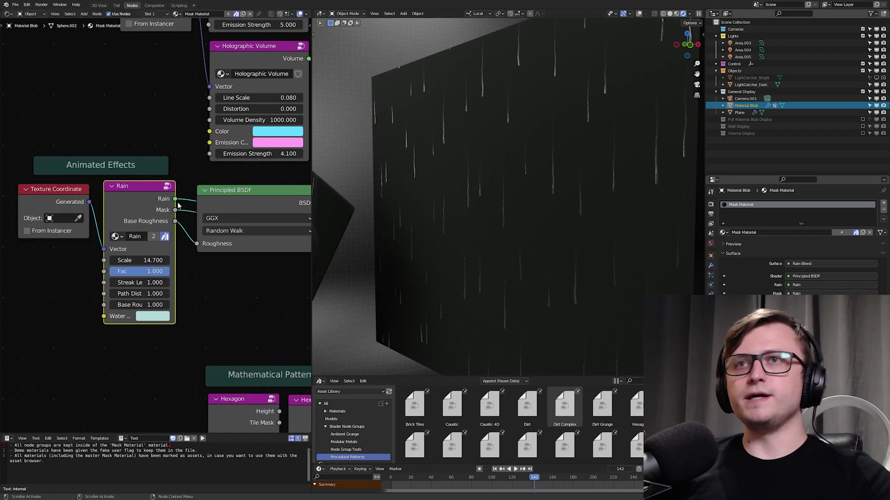
middle_drag(213, 267, 118, 255)
scroll(118, 255, down, 2)
drag(132, 200, 133, 199)
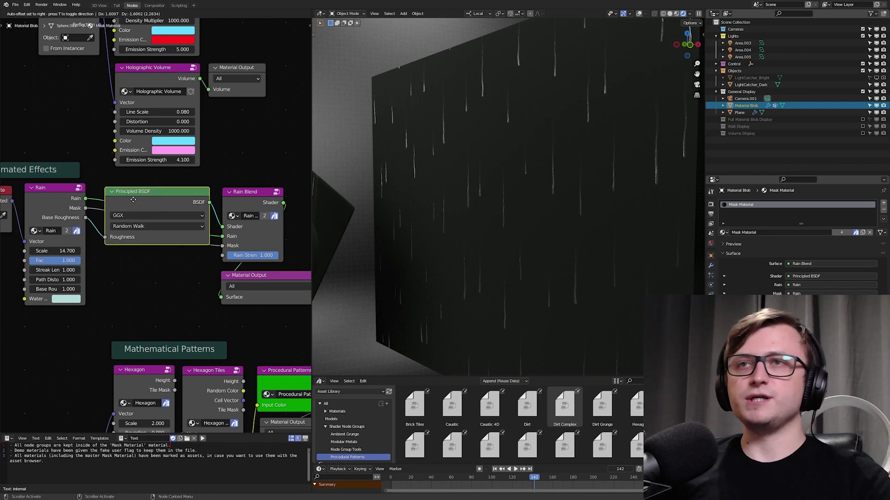
middle_drag(105, 238, 123, 217)
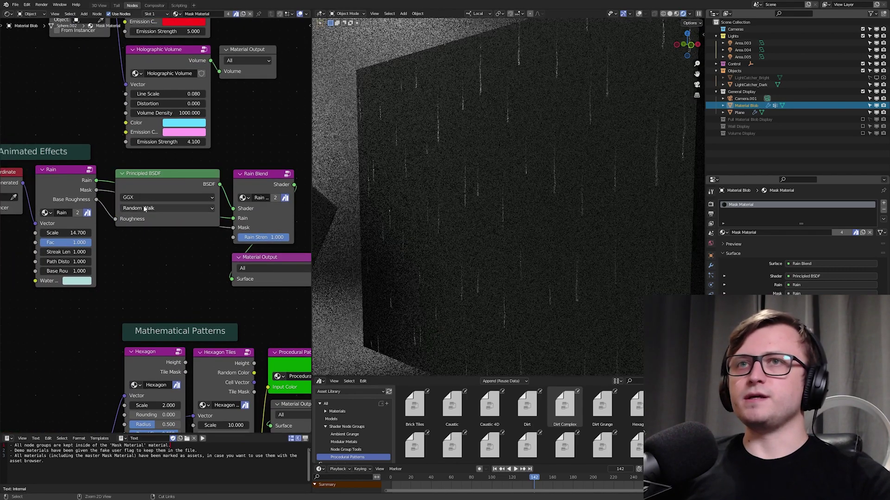
Reveal the Principled BSDF node's hidden inputs and connect the Rain node's Mask output to its Base Color.
click(149, 189)
key(ctrl+g)
key(ctrl+z)
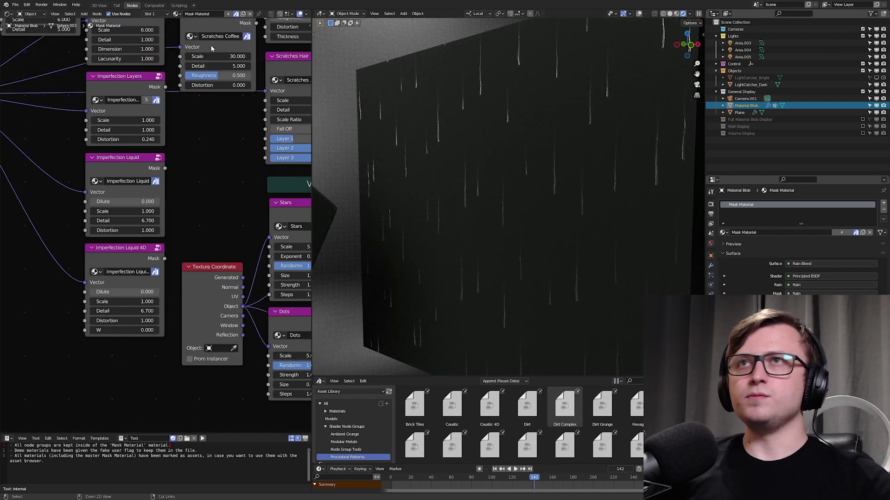
scroll(214, 180, down, 4)
middle_drag(214, 181, 86, 206)
middle_drag(287, 55, 143, 165)
drag(143, 166, 142, 163)
middle_drag(137, 163, 200, 189)
scroll(185, 189, up, 3)
drag(140, 194, 158, 220)
Examine the shape of the masked rain streaks on the wall plane and the Rain node's settings.
middle_drag(417, 223, 479, 227)
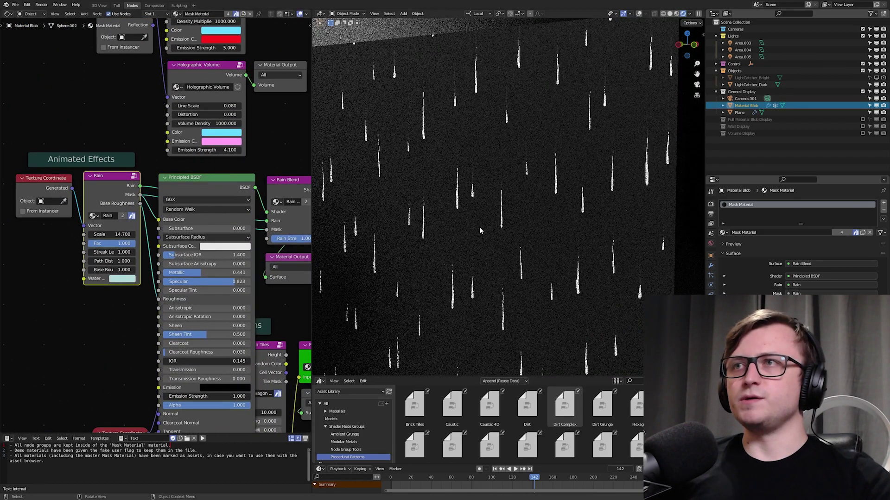
middle_drag(180, 219, 165, 209)
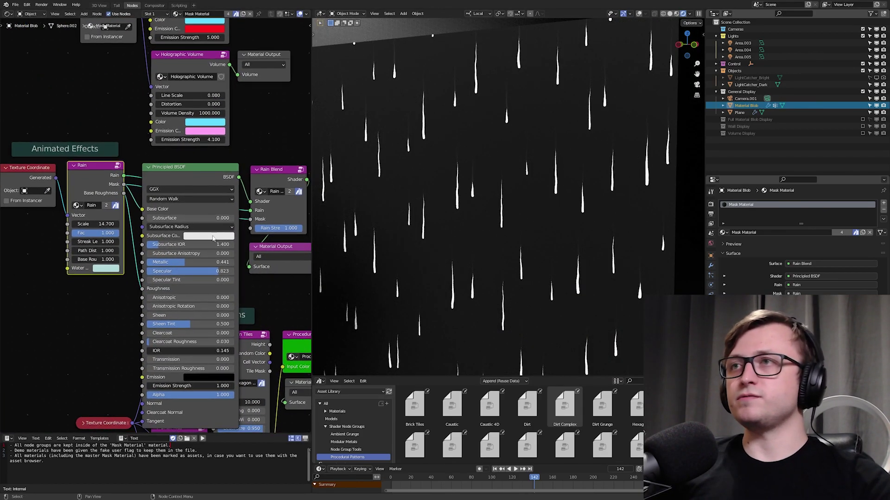
middle_drag(417, 221, 510, 221)
scroll(511, 220, up, 4)
middle_drag(482, 162, 533, 162)
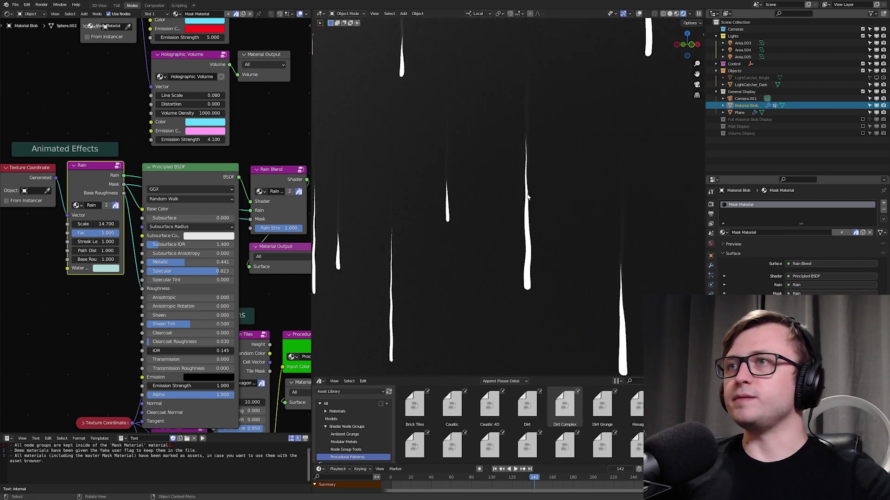
scroll(525, 263, down, 4)
scroll(129, 283, up, 3)
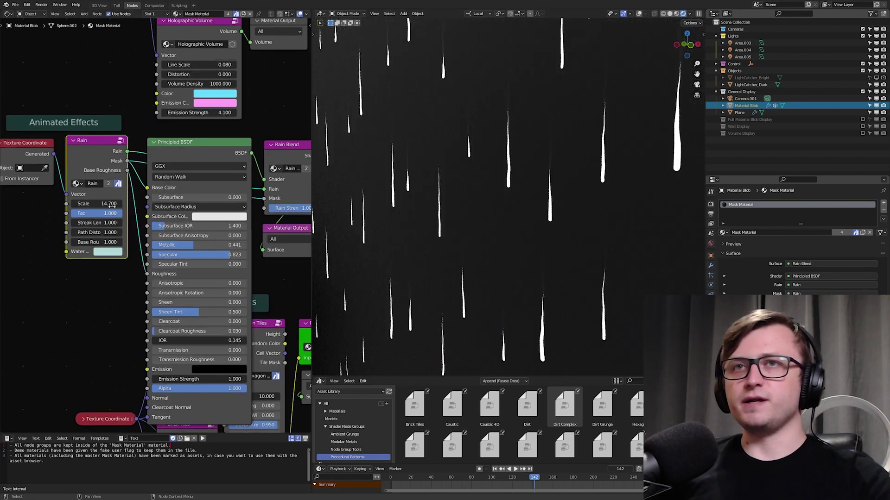
mouse_move(143, 217)
mouse_down()
mouse_move(116, 217)
mouse_move(146, 217)
mouse_up()
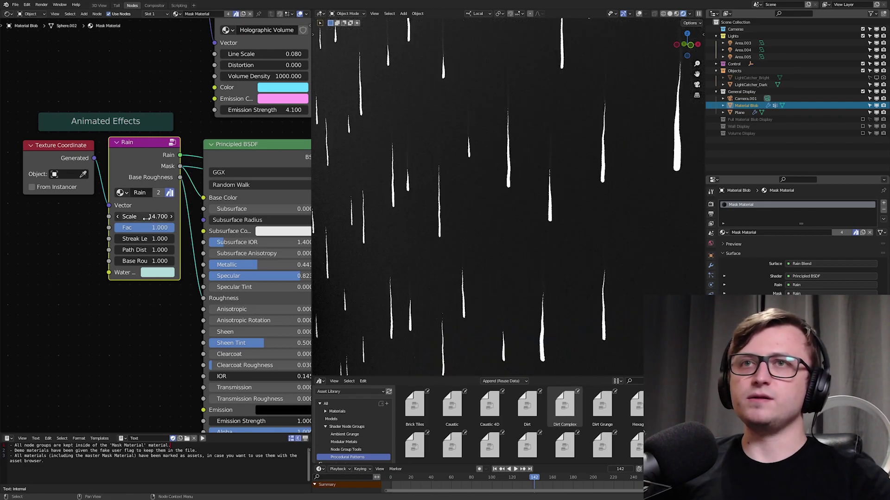
scroll(160, 253, down, 2)
Undo the Mask to Base Color connection and the expansion of the Principled BSDF inputs.
key(ctrl+z)
key(ctrl+z)
key(ctrl+z)
key(ctrl+z)
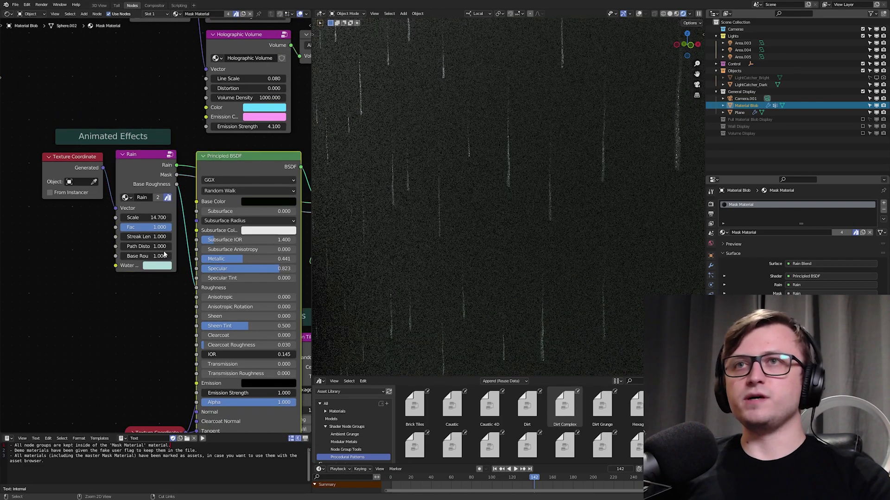
scroll(160, 259, down, 4)
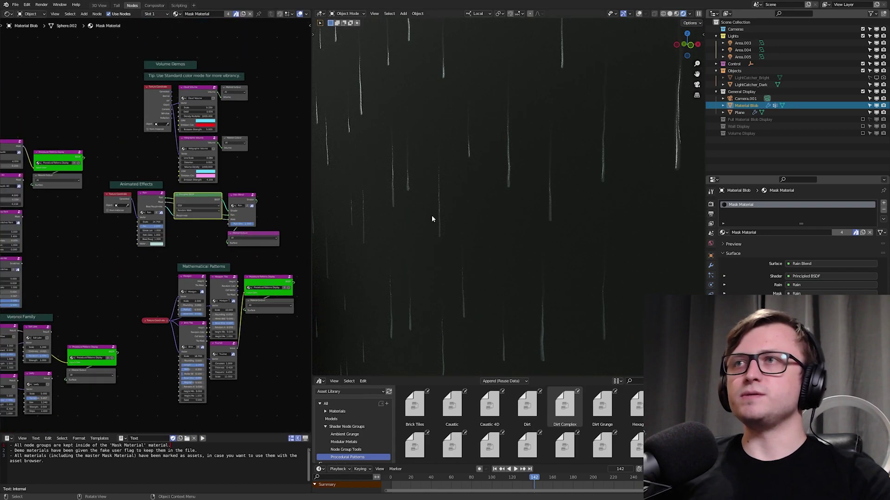
scroll(432, 216, down, 4)
scroll(189, 213, up, 1)
middle_drag(189, 213, 152, 228)
drag(44, 204, 262, 271)
key(g)
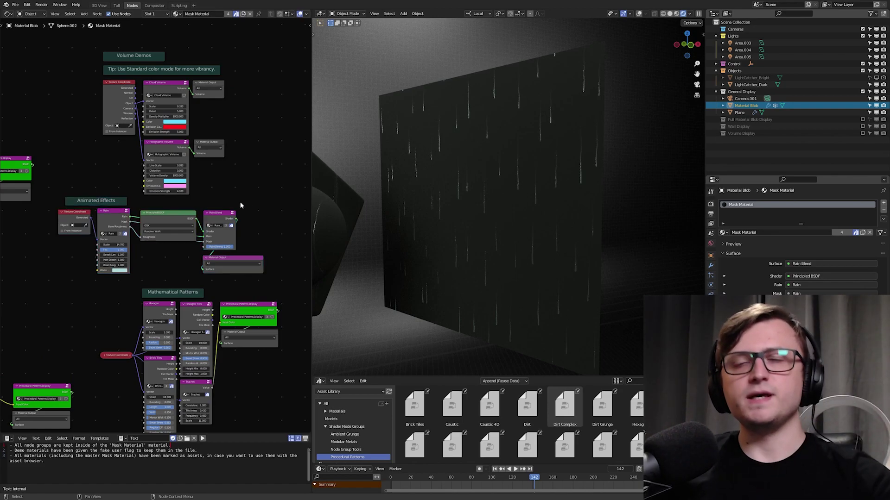
scroll(227, 247, up, 2)
scroll(437, 218, down, 2)
shift+middle_drag(438, 218, 465, 213)
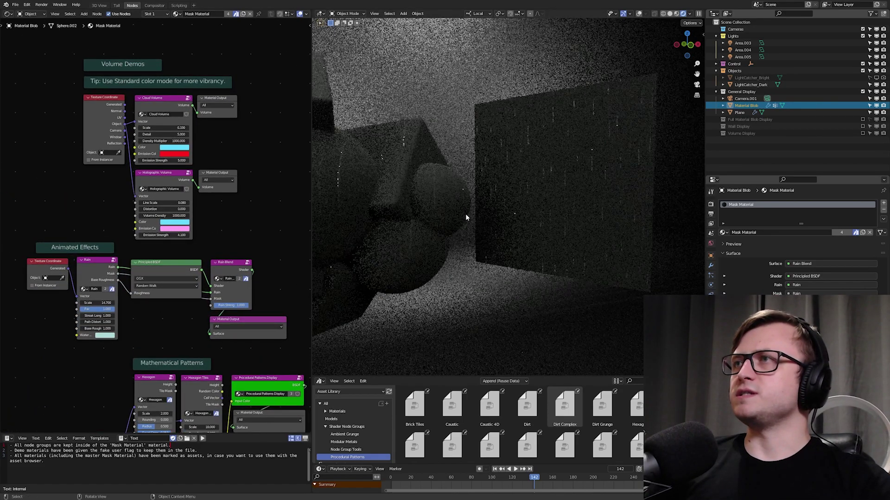
Swap the General Display collection for Volume Display and frame the cube through 1x1_Camera.
click(863, 91)
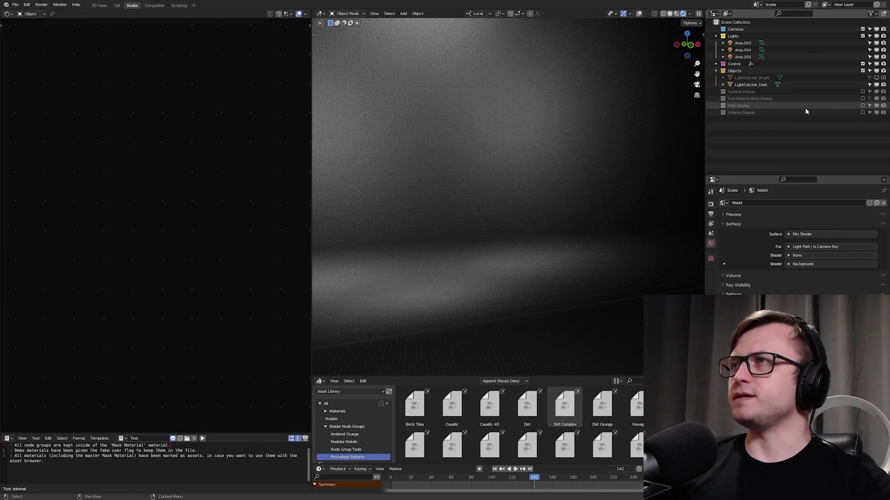
click(862, 112)
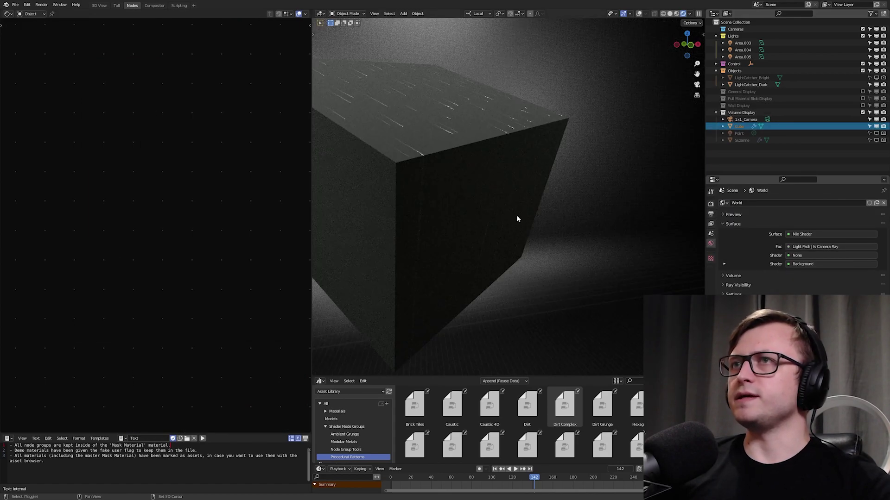
key(ctrl+KP_0)
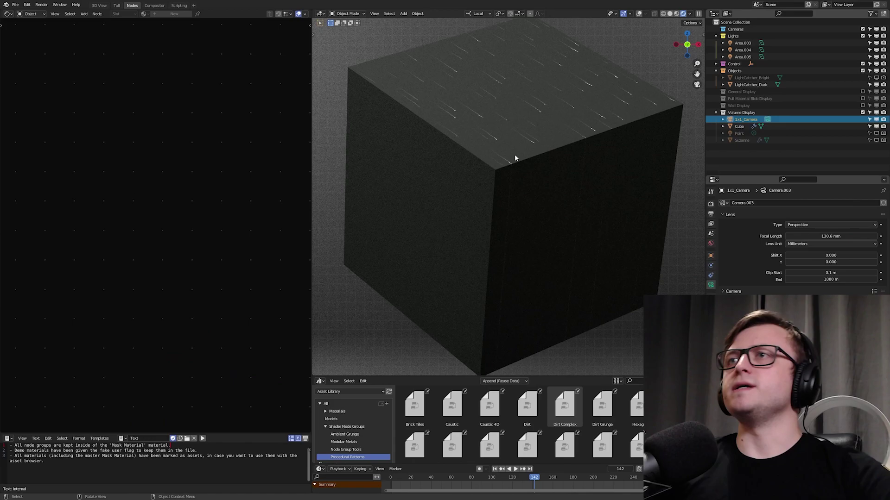
scroll(501, 164, down, 5)
scroll(486, 180, up, 1)
Select the cube and make the Material Output connected to Cloud Volume the active output.
click(480, 199)
scroll(215, 211, up, 1)
click(225, 176)
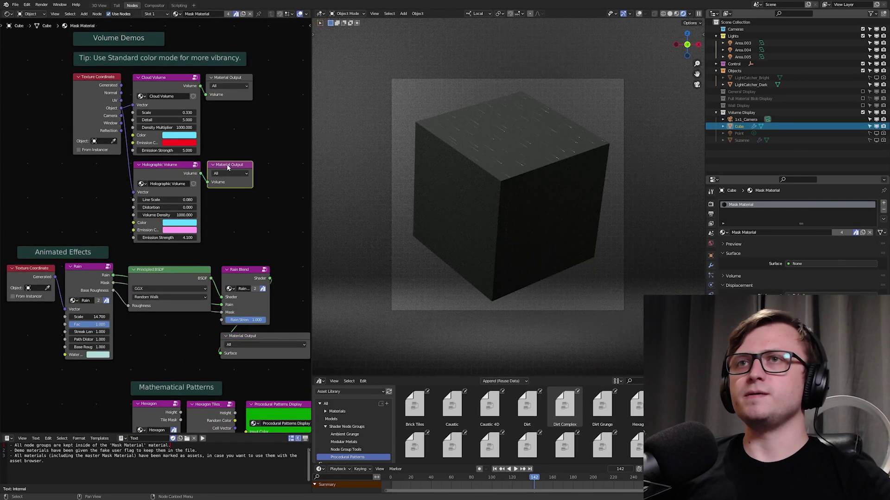
scroll(230, 205, up, 2)
click(234, 128)
scroll(209, 161, up, 1)
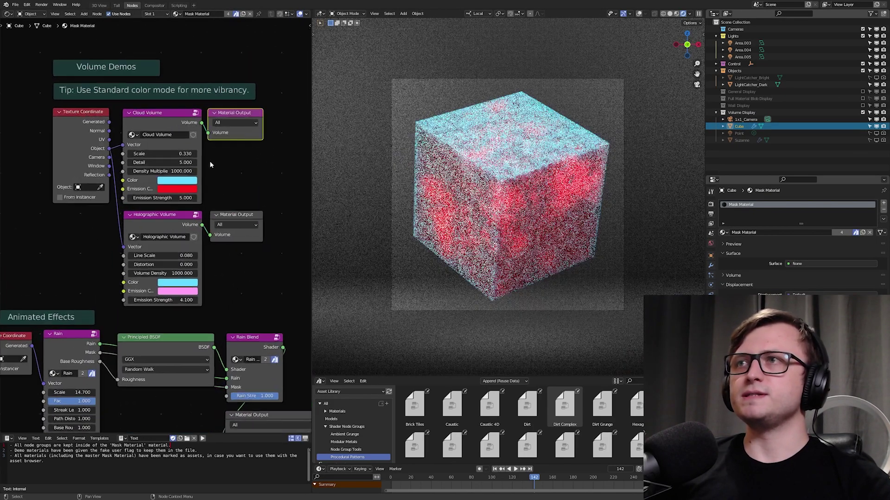
Look over the Artistic Patterns and Voronoi Family node groups beside the Volume Demos.
drag(162, 124, 160, 122)
scroll(139, 213, down, 5)
middle_drag(58, 248, 132, 201)
scroll(132, 204, down, 3)
scroll(188, 200, up, 3)
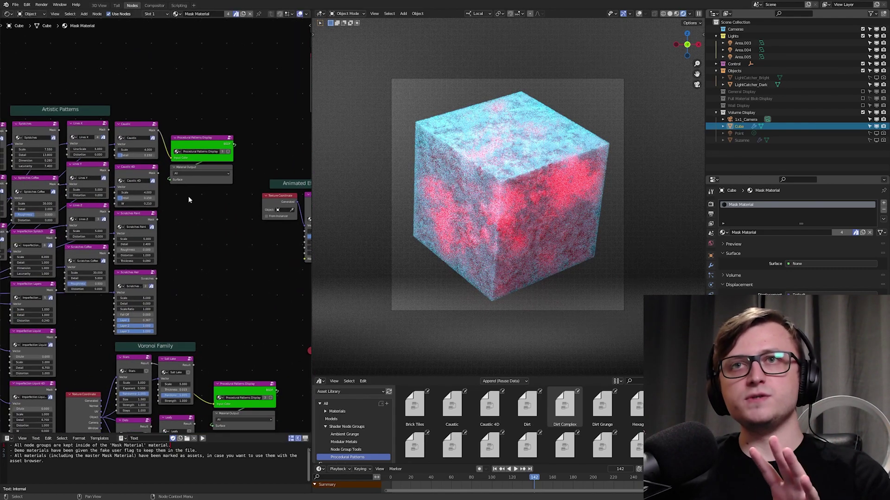
scroll(145, 229, down, 3)
scroll(203, 185, up, 3)
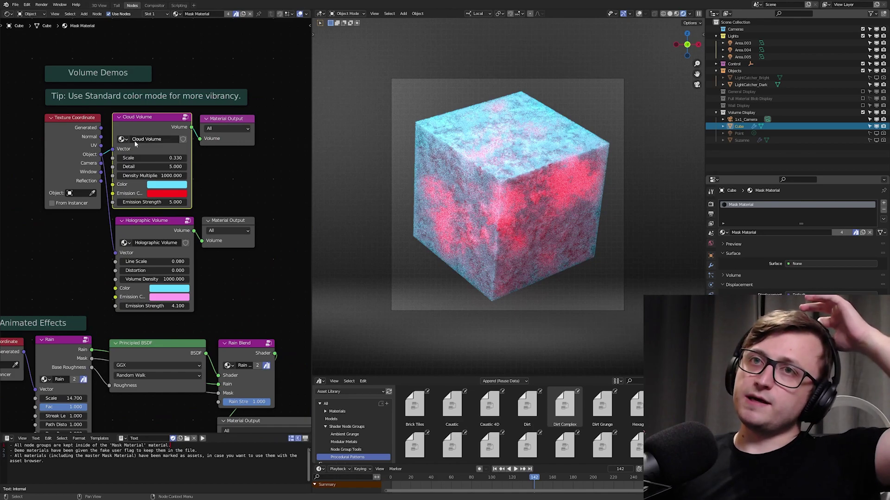
Preview the Holographic Volume output on the cube and switch back to the Cloud Volume output.
click(227, 220)
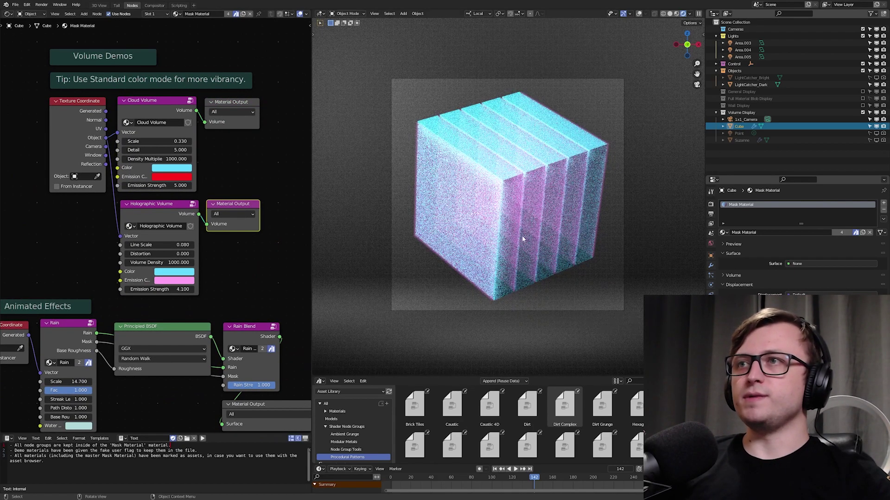
scroll(525, 301, up, 2)
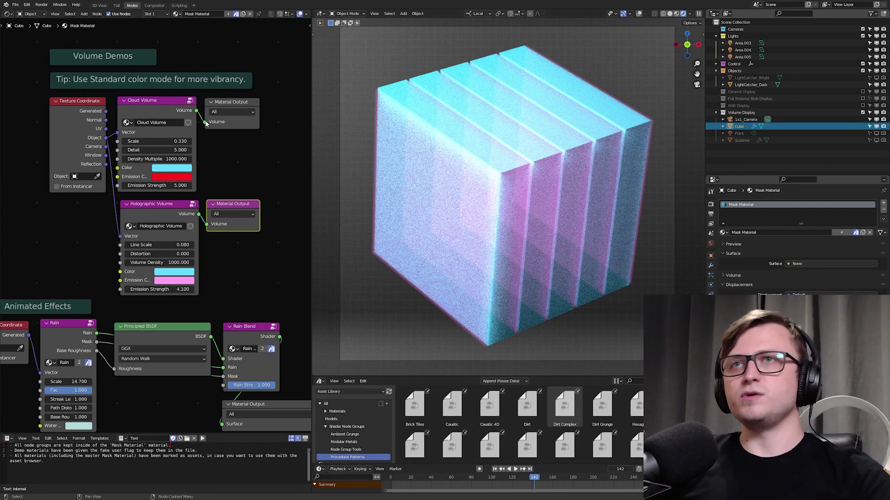
click(237, 107)
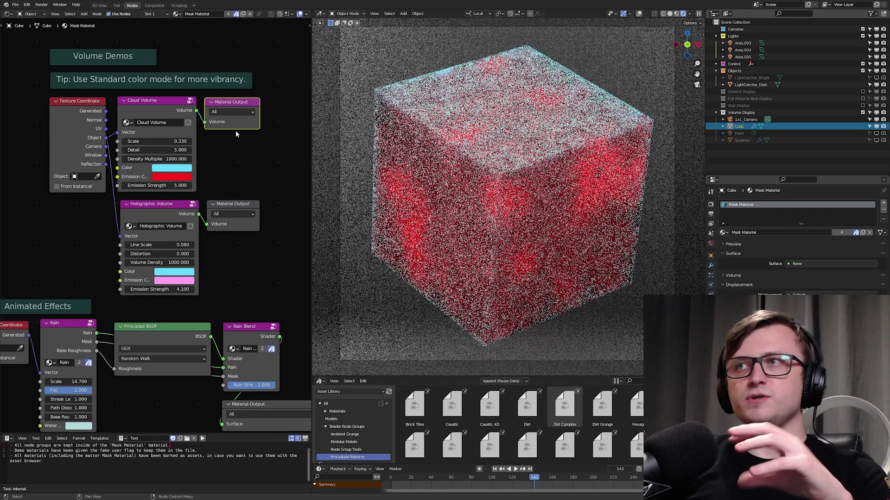
scroll(166, 221, down, 5)
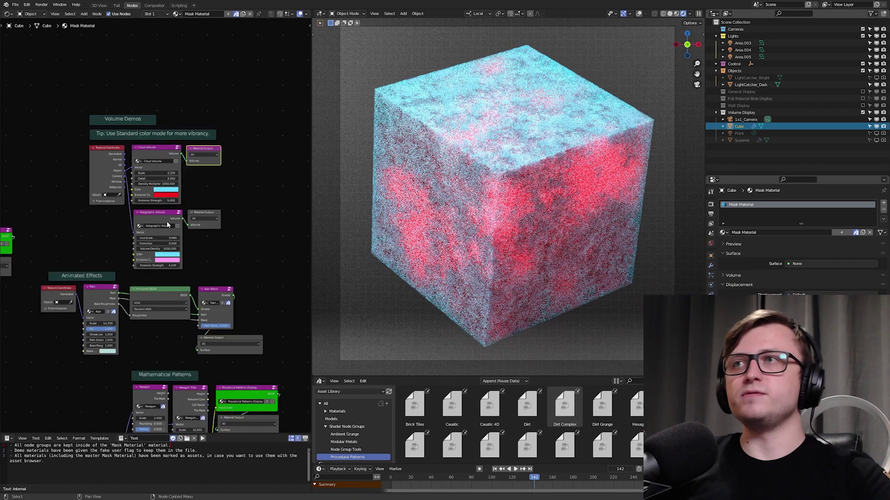
Swap the Volume Display collection for General Display, view it through its camera and select the Material Blob.
click(862, 112)
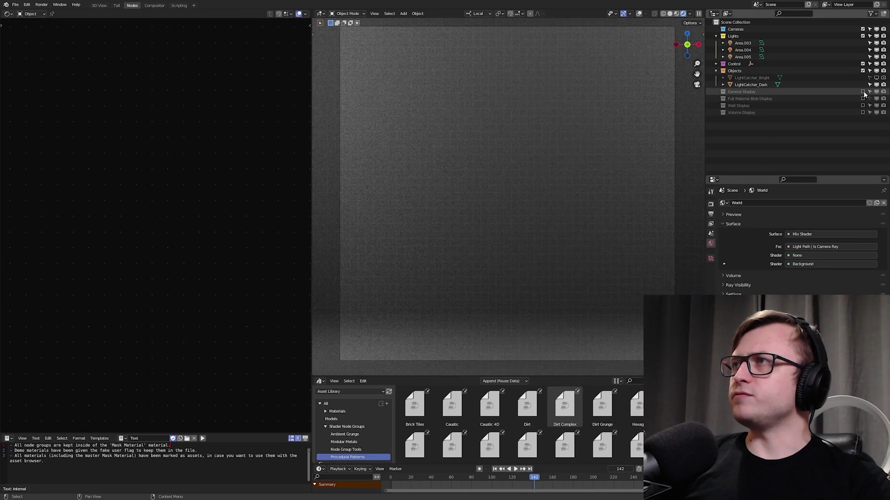
click(753, 99)
key(ctrl+KP_0)
click(486, 152)
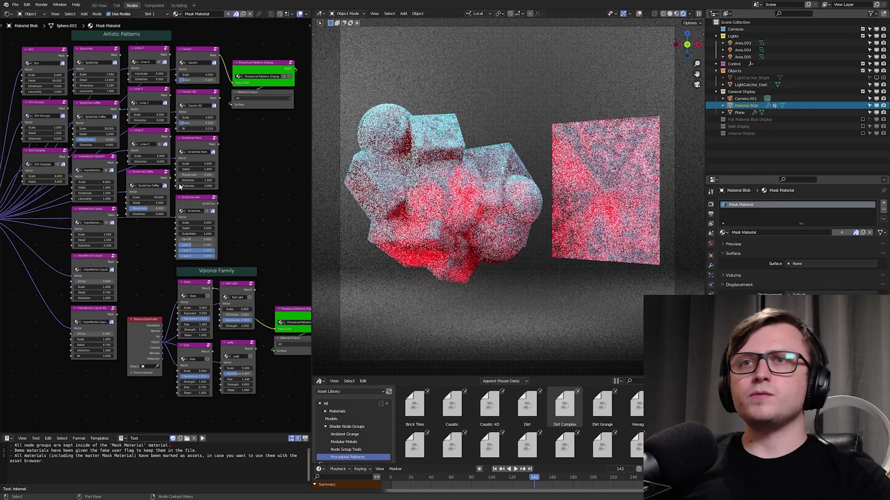
Make the Voronoi Family group's Material Output active to show the Salt Lake pattern on the Material Blob.
scroll(181, 195, up, 3)
middle_drag(211, 300, 191, 248)
scroll(141, 215, up, 1)
click(208, 227)
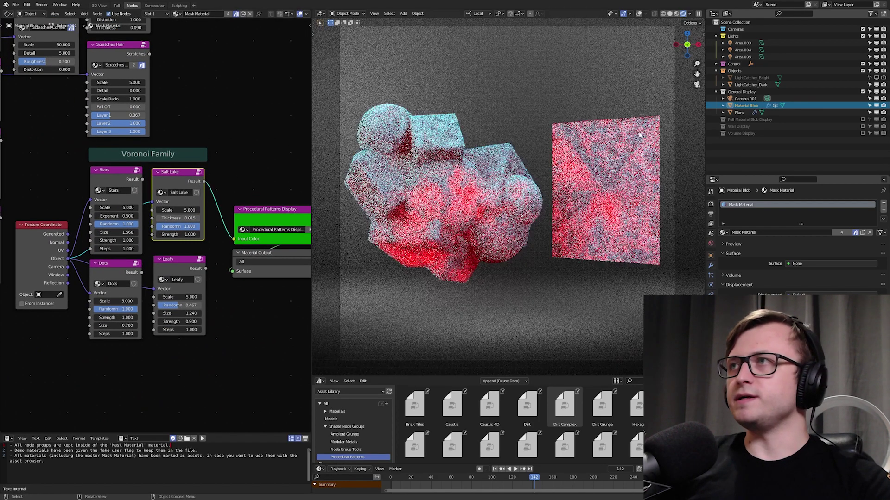
click(261, 253)
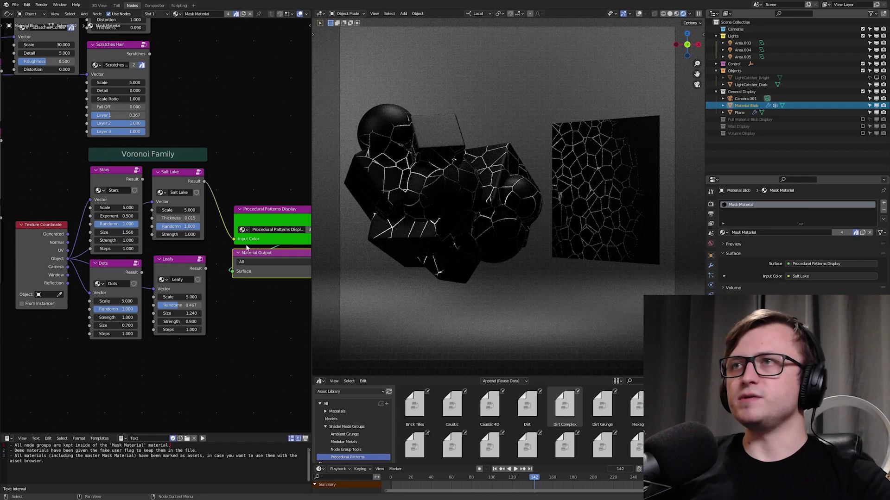
Add a Voronoi Texture node below the Voronoi Family groups for comparison and delete it again.
scroll(186, 218, up, 1)
middle_drag(174, 212, 183, 207)
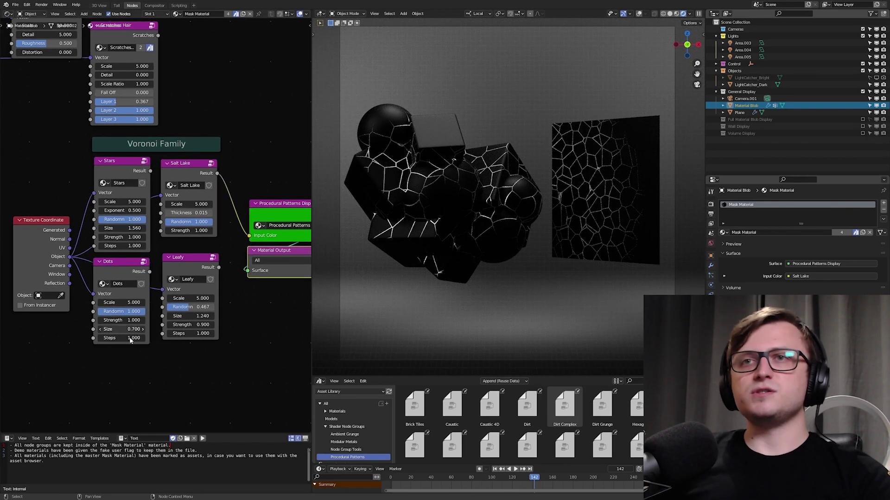
ctrl+middle_drag(187, 354, 159, 386)
middle_drag(159, 386, 129, 277)
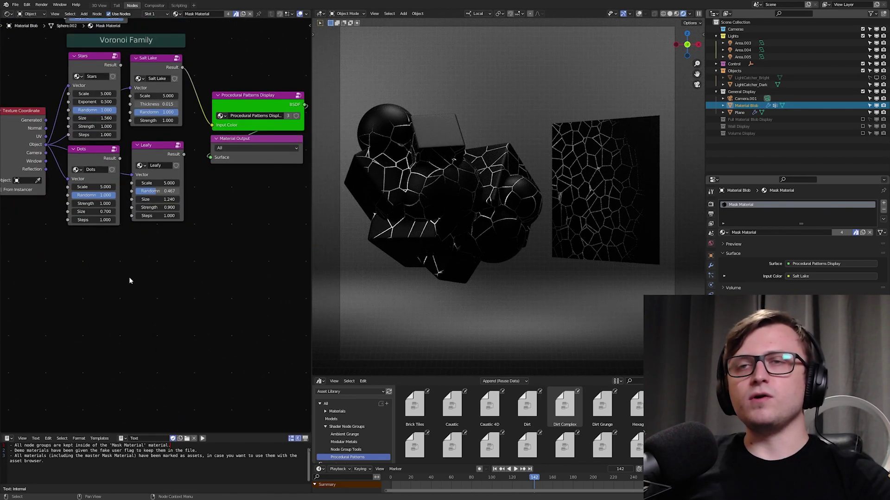
key(shift+a)
key(s)
key(Return)
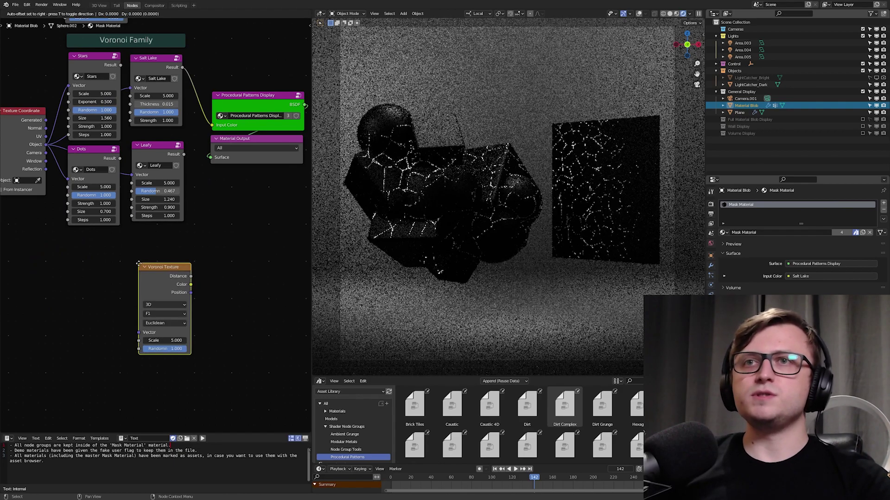
middle_drag(112, 263, 119, 303)
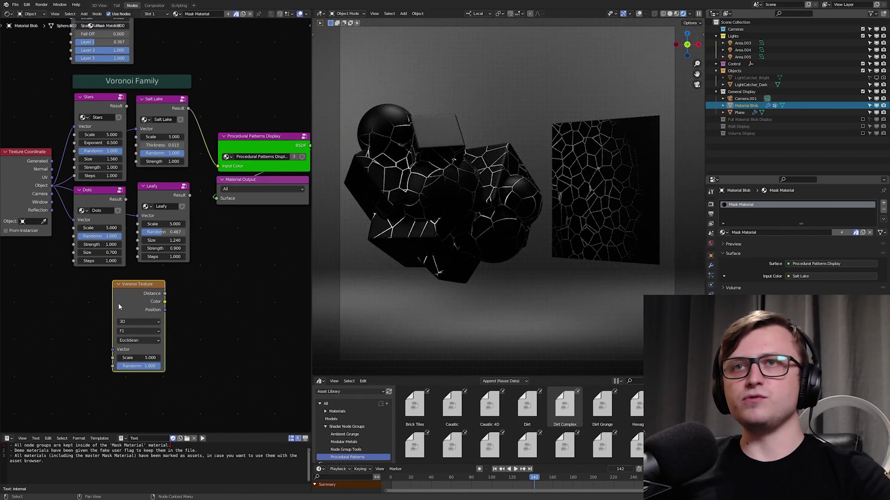
key(x)
scroll(125, 244, up, 2)
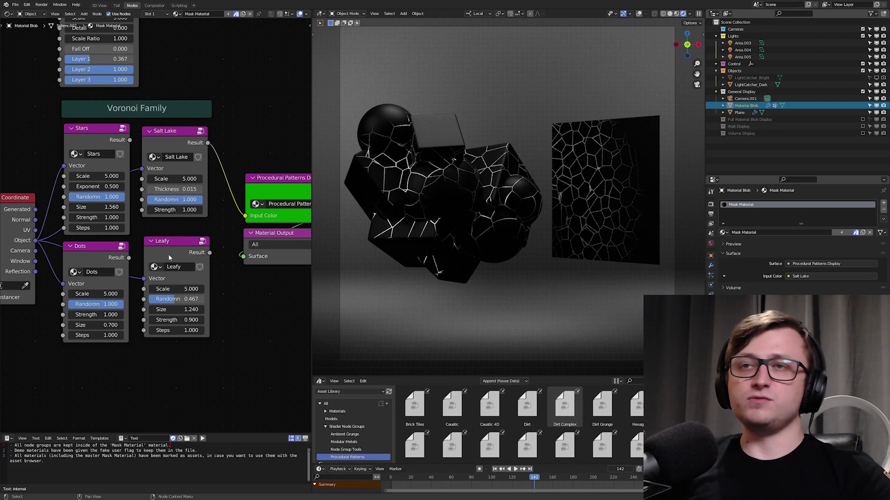
Preview the Leafy result through the Procedural Patterns Display, switch back to Salt Lake and try adjusting its Thickness.
scroll(186, 253, down, 1)
drag(228, 223, 231, 217)
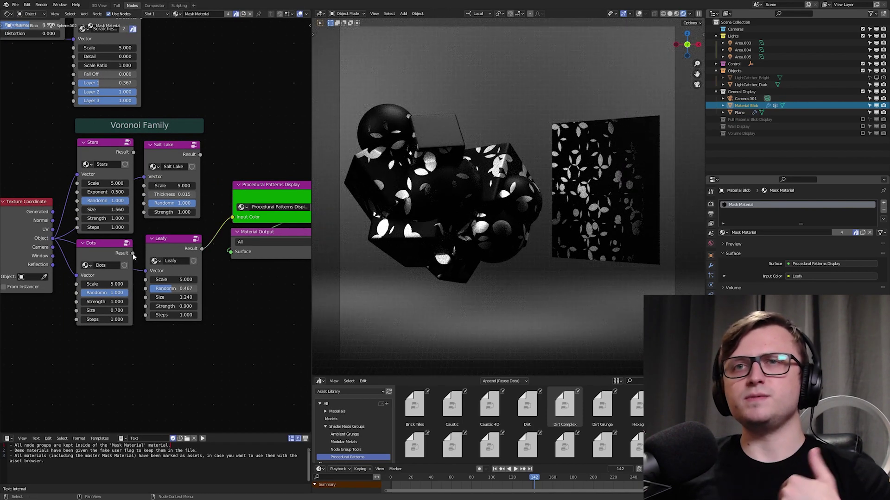
drag(234, 221, 232, 218)
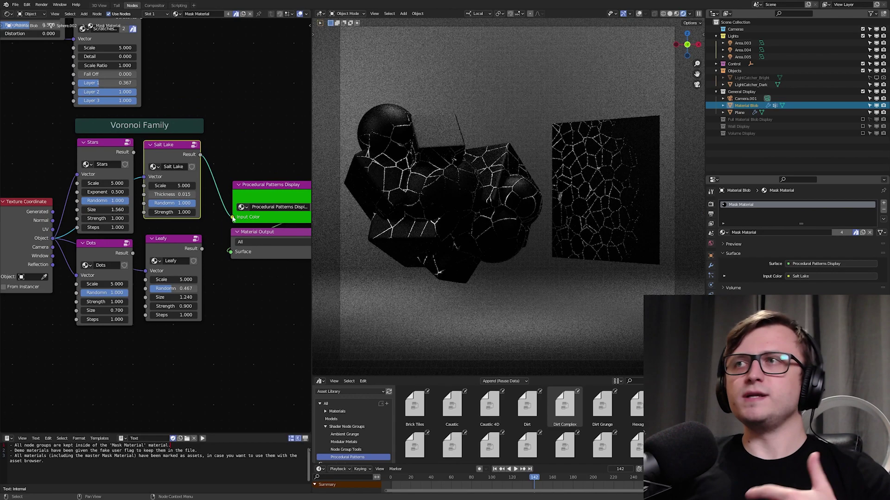
scroll(217, 234, up, 1)
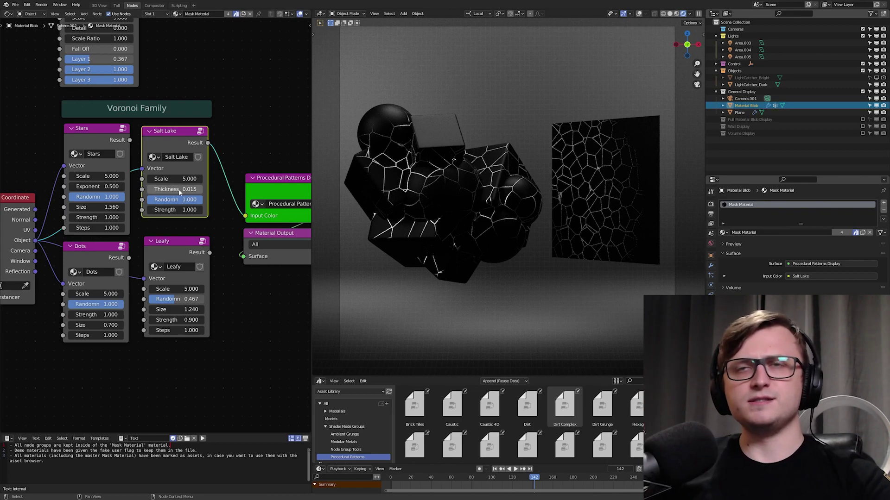
drag(174, 189, 200, 189)
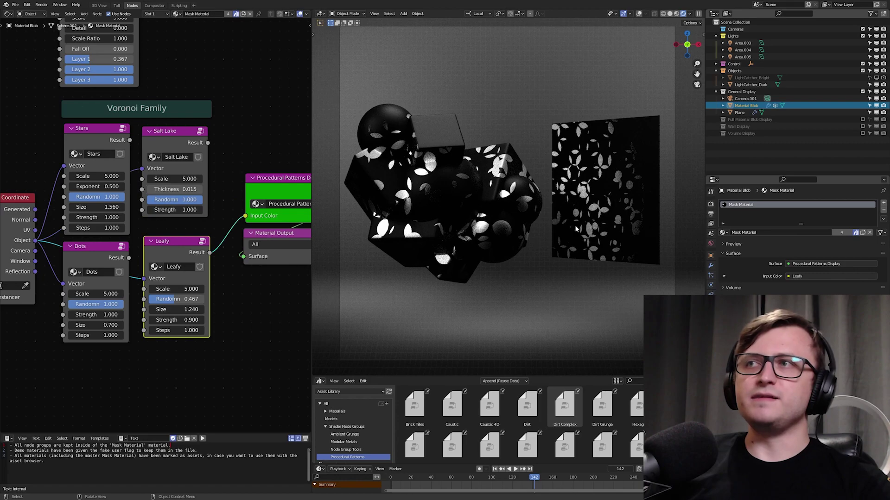
Feed the Dots result into the Procedural Patterns Display, set its Size to 1.050 and Steps to 8.600, and inspect the rings up close.
drag(243, 219, 245, 216)
middle_drag(160, 298, 137, 299)
scroll(121, 281, up, 4)
scroll(469, 231, up, 7)
shift+middle_drag(469, 230, 489, 242)
drag(107, 342, 139, 356)
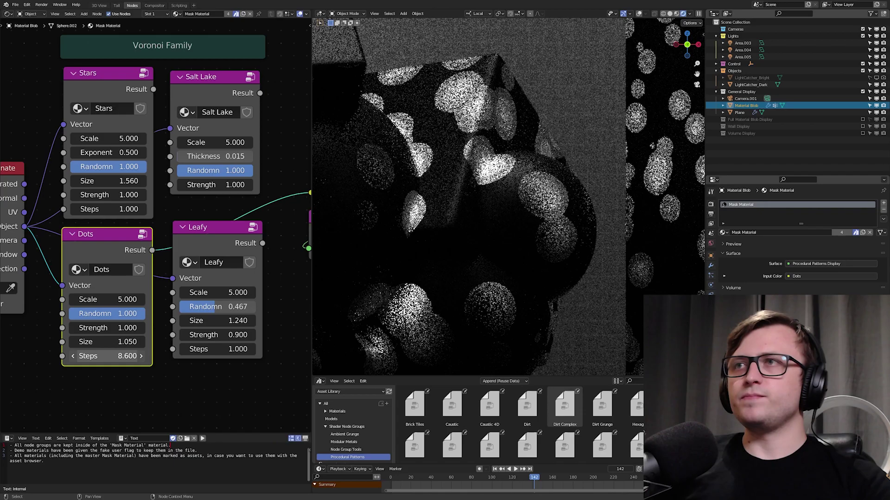
scroll(596, 196, up, 3)
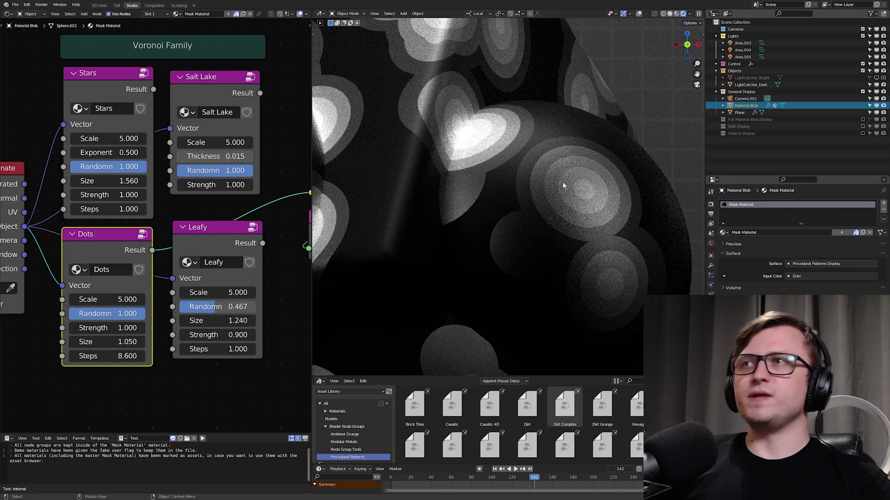
scroll(531, 230, down, 5)
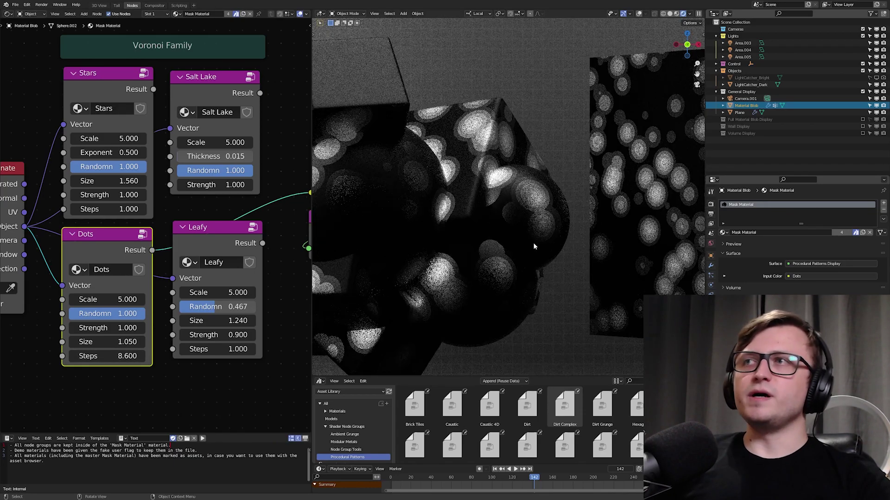
scroll(634, 218, up, 5)
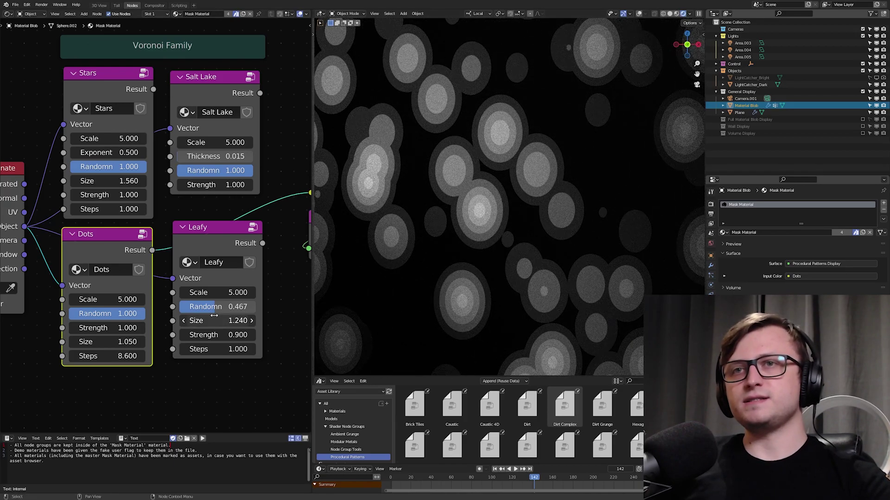
Undo the Size and Steps changes on the Dots group.
key(ctrl+z)
key(ctrl+z)
scroll(214, 316, down, 6)
scroll(504, 268, down, 6)
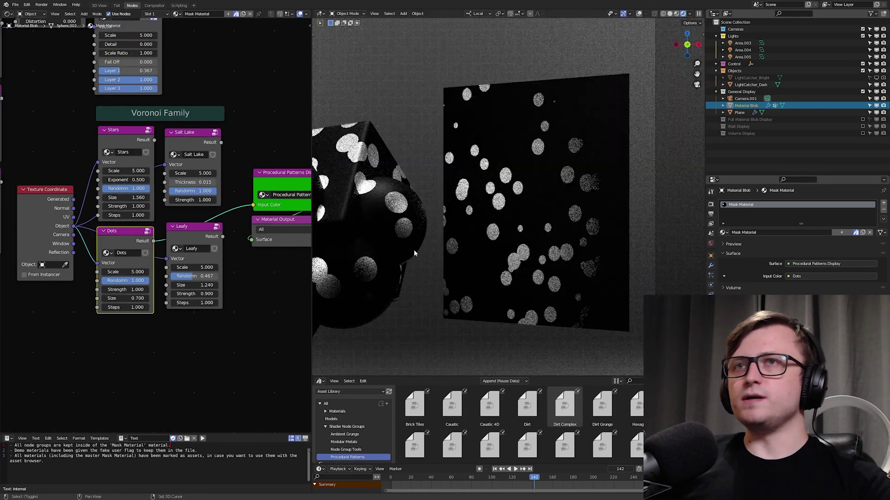
Connect the Stars group's Result to the Procedural Patterns Display's Input Color and inspect the pattern on the plane.
drag(154, 139, 190, 159)
drag(261, 211, 253, 205)
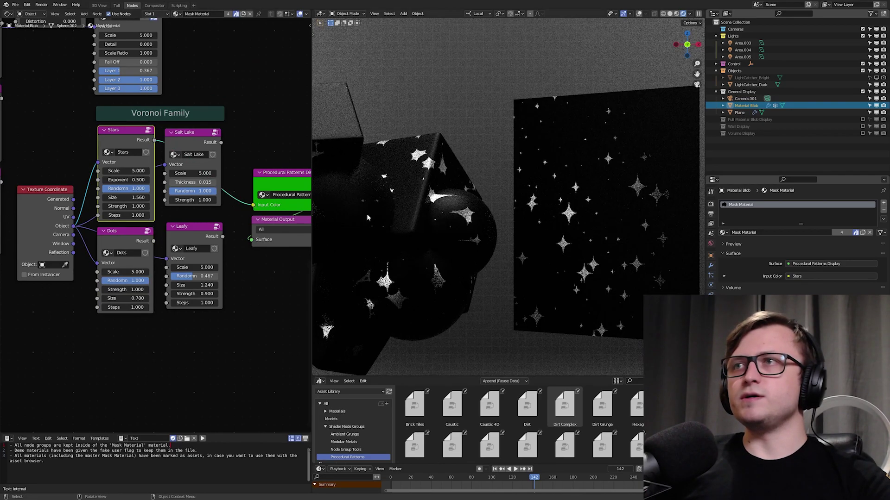
scroll(486, 219, up, 5)
scroll(224, 240, down, 6)
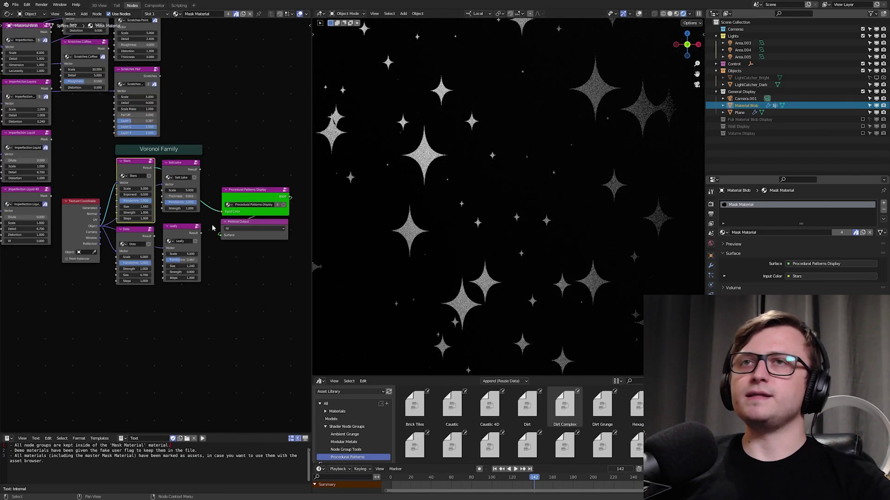
Look over the Artistic Patterns, Animated Effects, Mathematical Patterns and Voronoi Family node groups.
scroll(224, 239, up, 1)
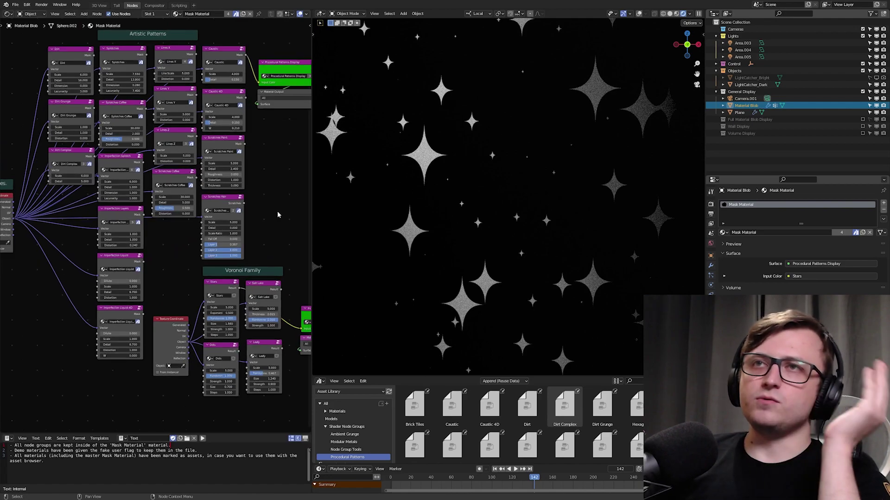
middle_drag(277, 211, 52, 217)
middle_drag(195, 218, 154, 217)
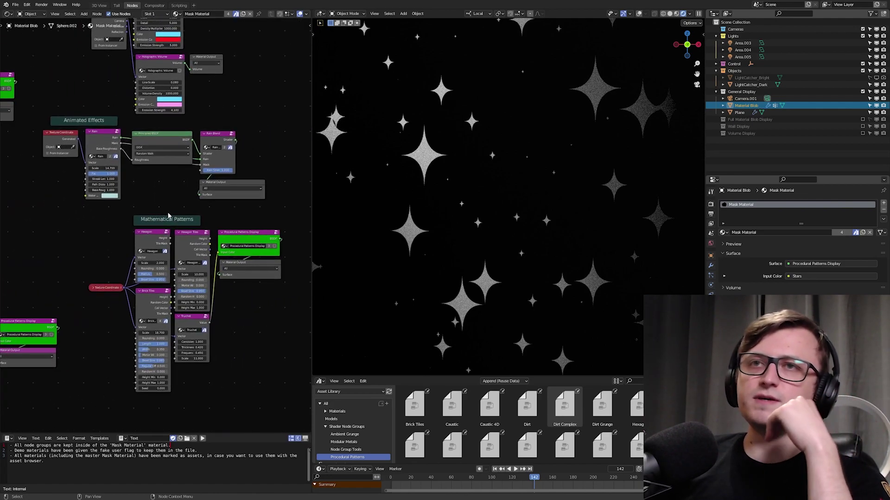
middle_drag(173, 281, 165, 232)
scroll(165, 232, up, 1)
middle_drag(80, 158, 179, 223)
scroll(130, 224, down, 10)
scroll(139, 257, up, 4)
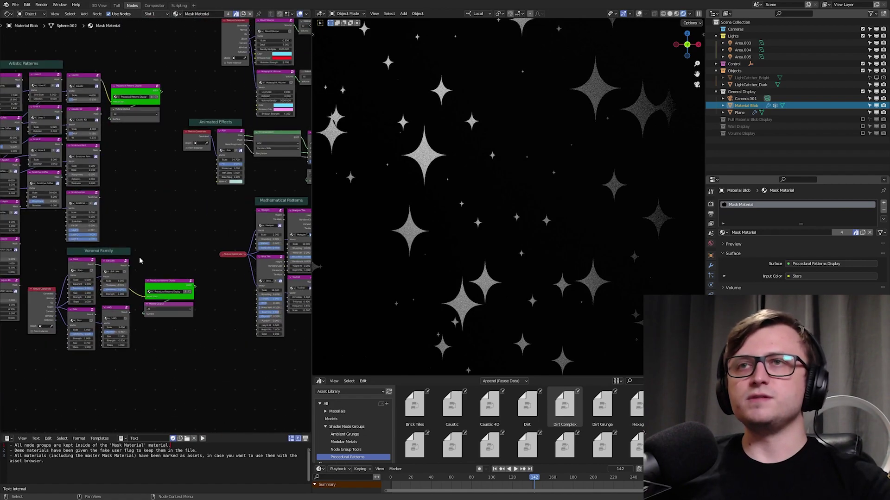
scroll(139, 257, up, 1)
middle_drag(141, 266, 170, 282)
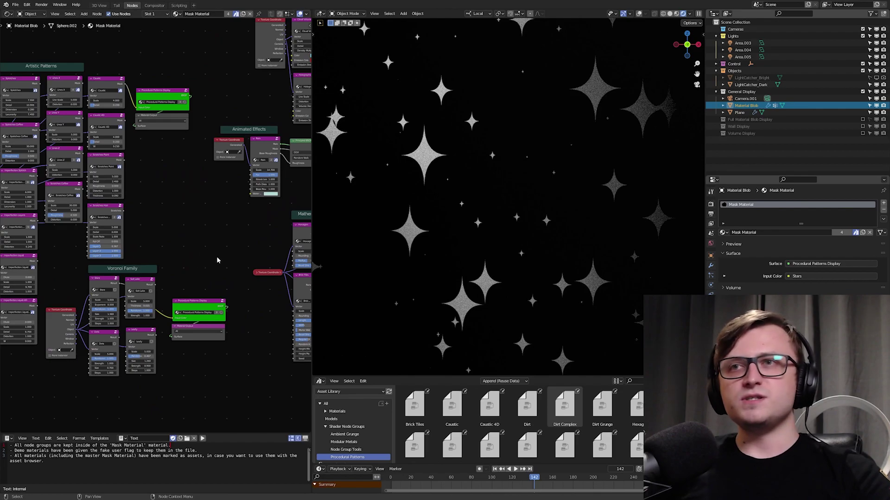
Make the Mathematical Patterns group's Material Output active to show the Truchet pattern.
scroll(217, 260, down, 2)
scroll(238, 296, up, 1)
scroll(241, 296, up, 1)
click(281, 251)
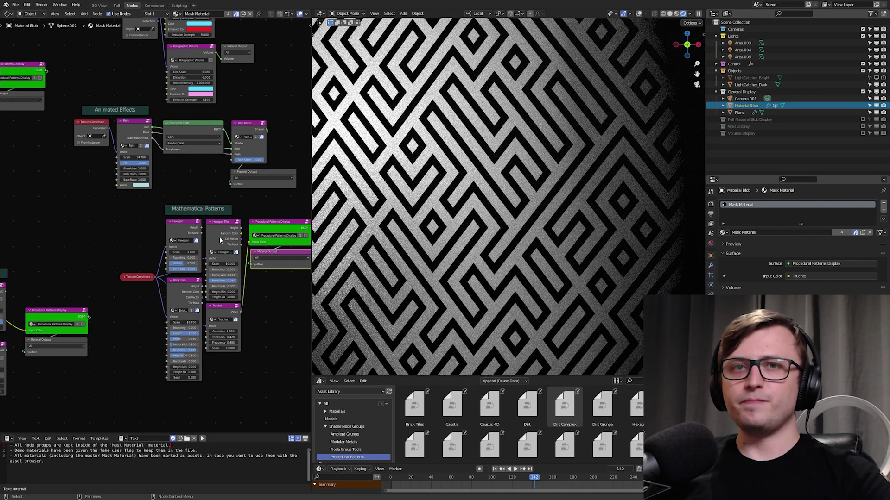
Make the Animated Effects group's Material Output active to show the Rain Blend effect on the blob and plane.
middle_drag(250, 205, 227, 277)
scroll(229, 277, up, 3)
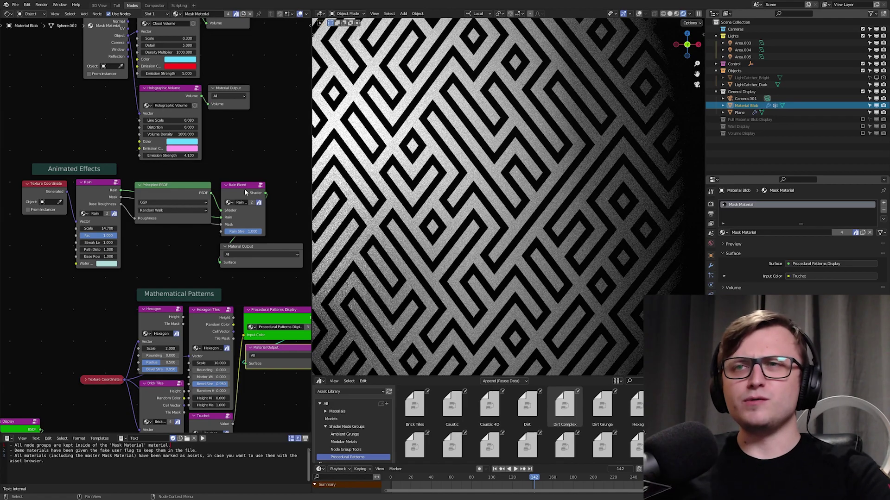
middle_drag(255, 234, 238, 264)
click(245, 275)
middle_drag(227, 178, 238, 266)
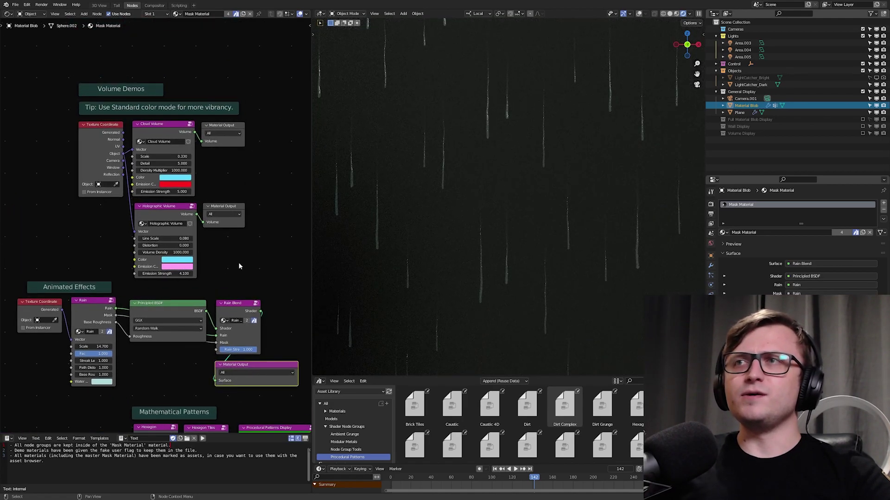
scroll(449, 267, down, 5)
middle_drag(449, 267, 467, 278)
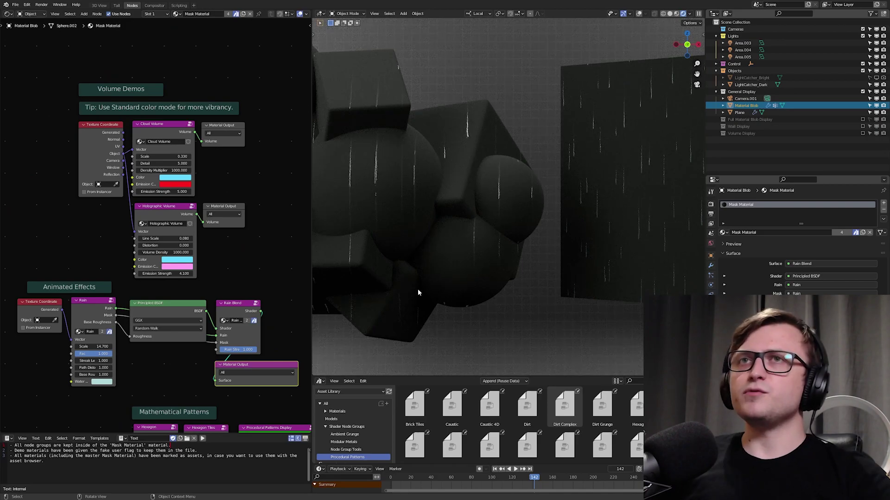
Look over all the node group sections of the Mask Material, ending at the Animated Effects group.
scroll(157, 313, down, 3)
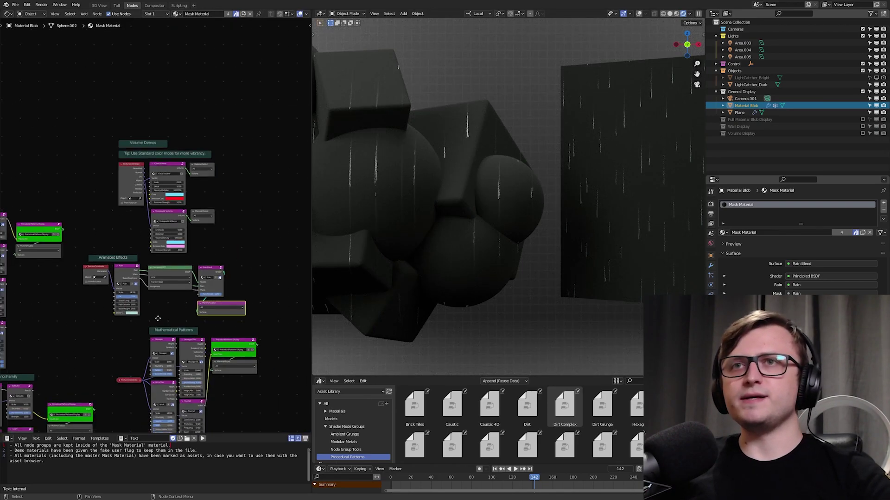
middle_drag(157, 314, 295, 234)
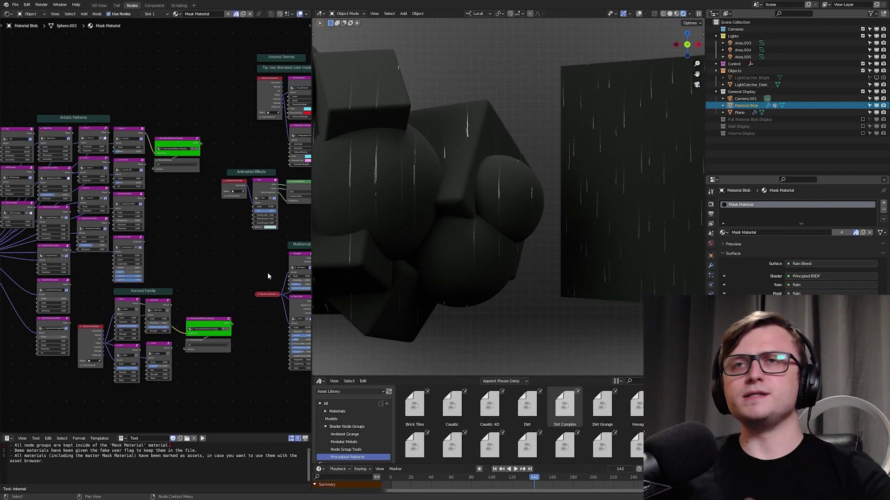
scroll(218, 262, up, 2)
scroll(225, 283, up, 2)
middle_drag(197, 297, 234, 249)
scroll(269, 238, down, 2)
middle_drag(201, 223, 103, 239)
middle_drag(289, 227, 147, 275)
scroll(148, 277, up, 3)
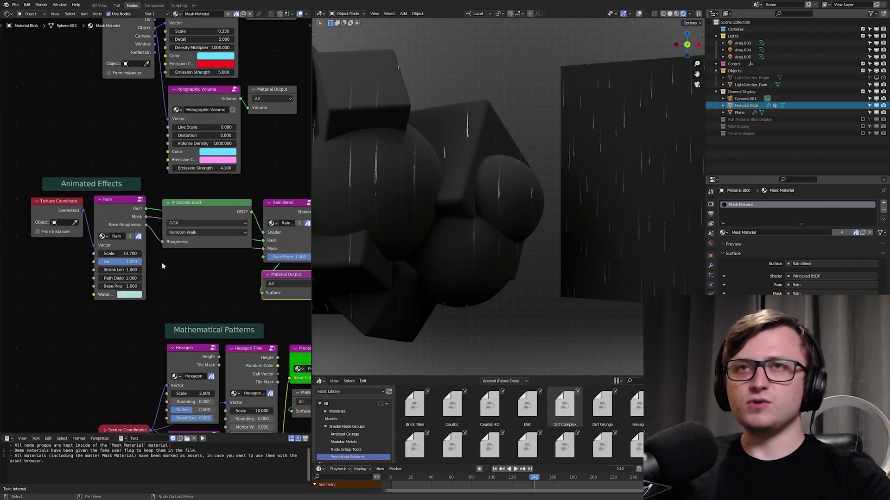
Play the rain animation briefly, stop it and examine the streaks on the plane.
shift+scroll(172, 255, down, 2)
ctrl+scroll(195, 237, right, 2)
key(space)
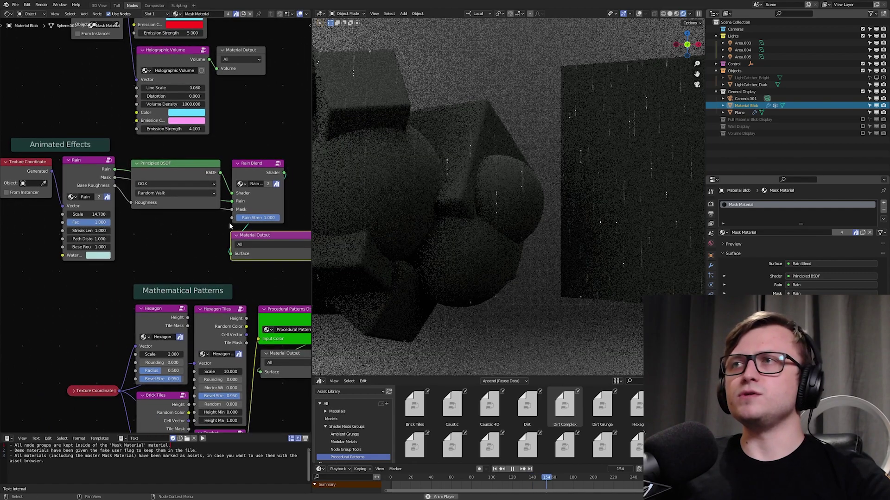
key(space)
shift+middle_drag(629, 218, 558, 221)
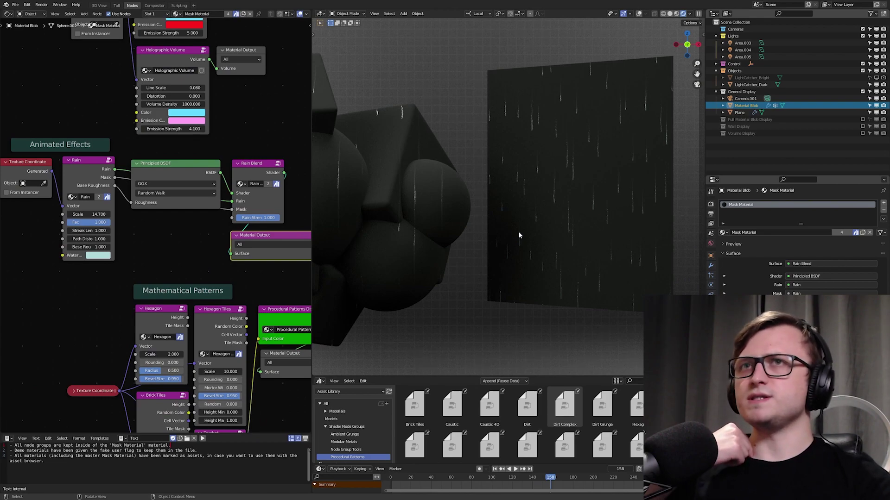
Select the Plane in the viewport.
ctrl+middle_drag(184, 283, 173, 251)
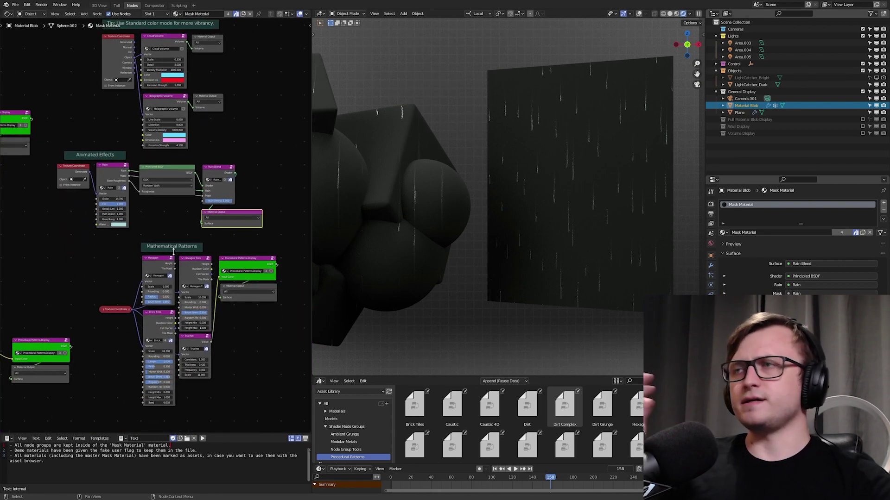
middle_drag(220, 295, 188, 269)
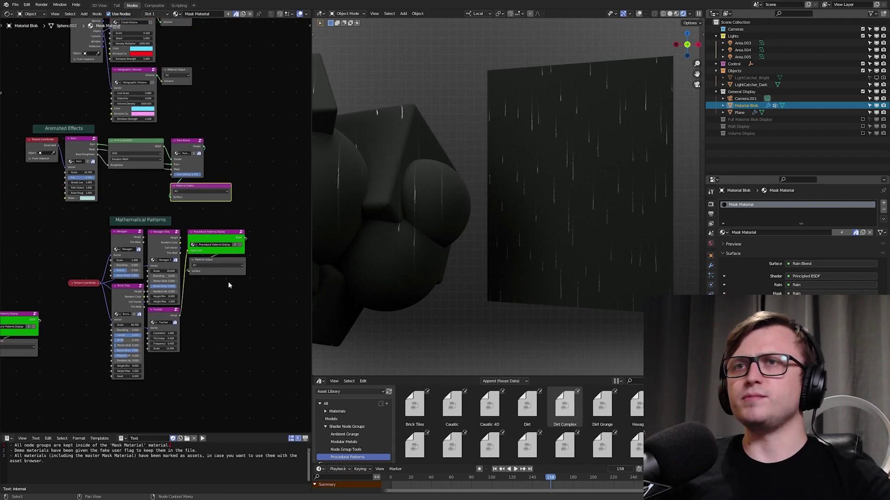
click(553, 210)
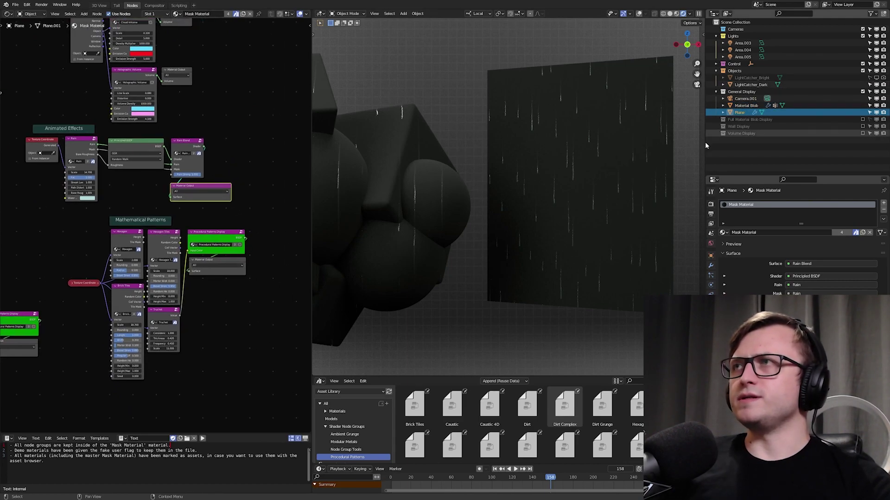
Bring the Artistic Patterns and Voronoi Family groups into view and look at the display objects through the scene camera.
scroll(183, 271, down, 2)
middle_drag(57, 234, 207, 258)
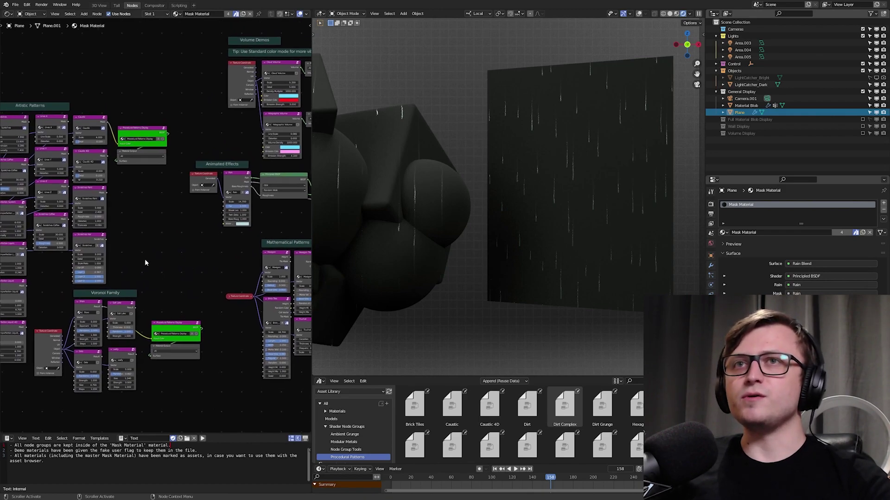
middle_drag(145, 260, 208, 264)
scroll(209, 263, up, 3)
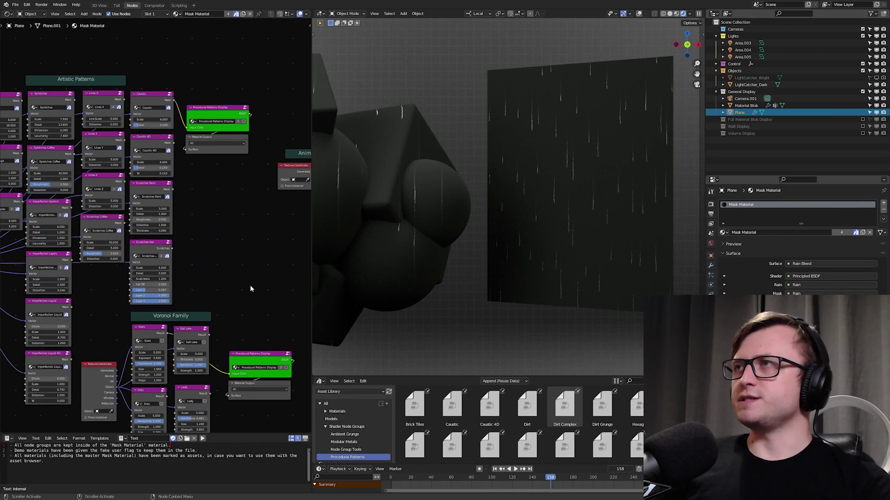
key(KP_0)
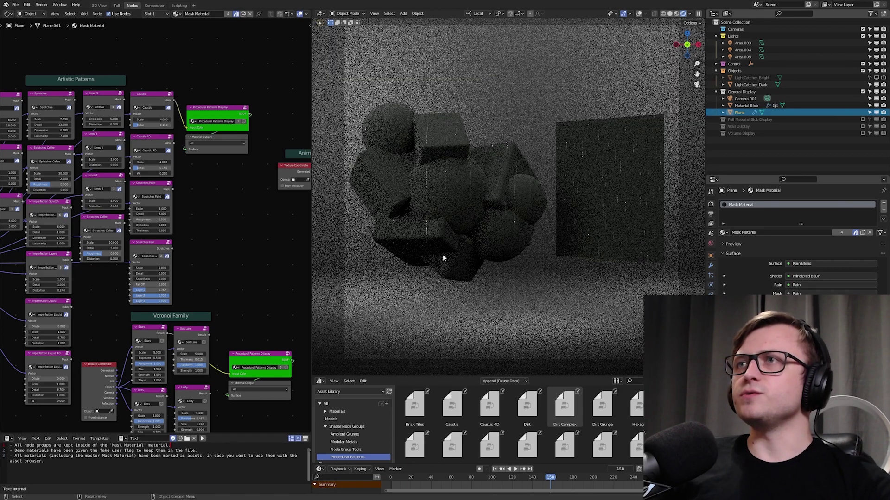
Collapse the General Display collection and look over the Mask Material's node group sections from Artistic Patterns to Animated Effects.
click(716, 92)
middle_drag(243, 240, 296, 229)
key(ctrl+space)
middle_drag(389, 280, 187, 275)
middle_drag(389, 242, 416, 295)
key(ctrl+space)
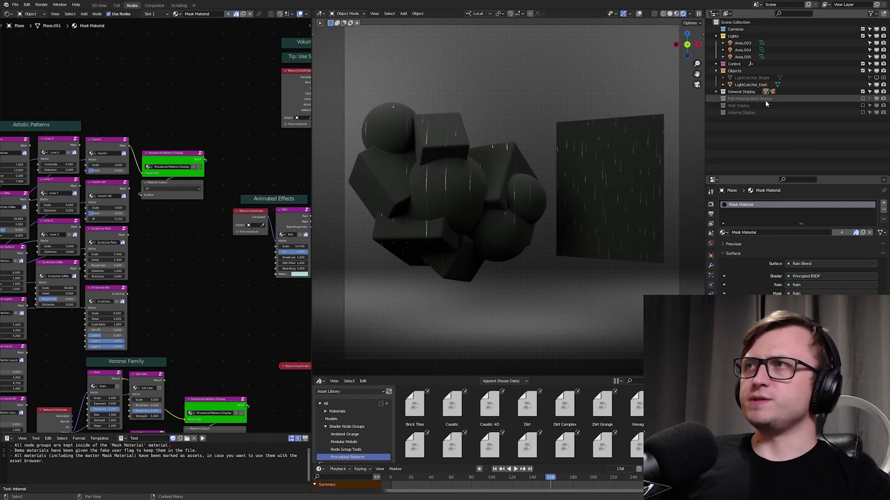
Show the Full Material Blob Display collection instead of General Display and view it through its own camera.
click(833, 99)
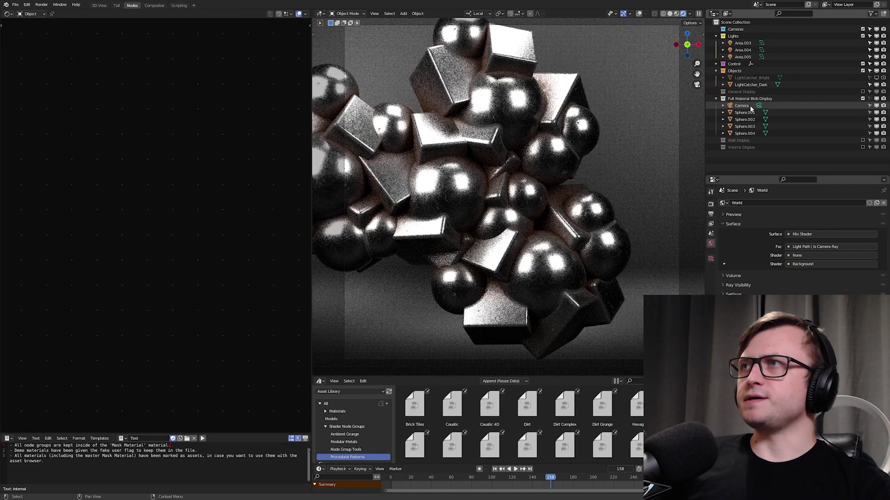
key(ctrl+KP_0)
scroll(598, 137, down, 2)
scroll(556, 149, up, 2)
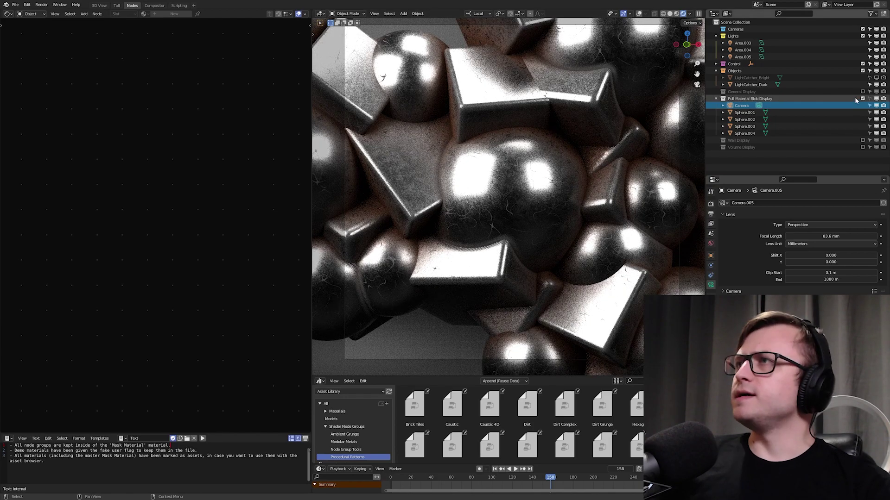
Show the Wall Display collection in place of Full Material Blob Display and inspect the brick wall up close.
click(862, 99)
click(863, 106)
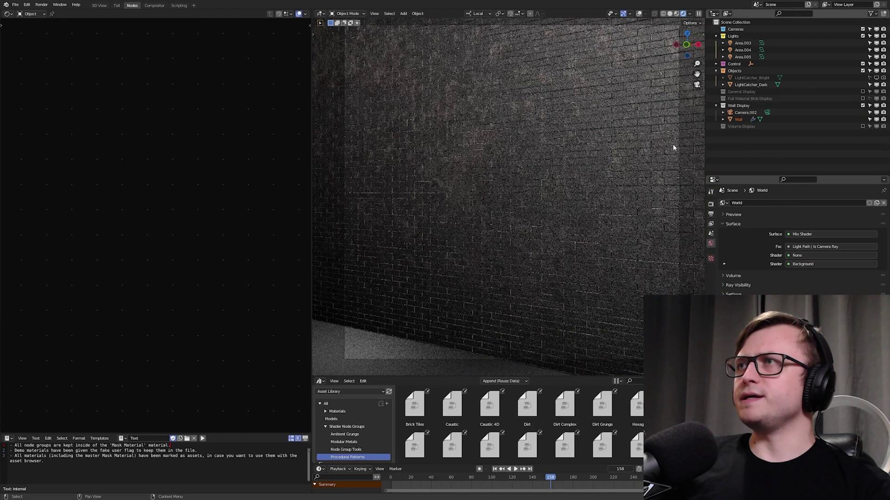
middle_drag(549, 167, 539, 192)
scroll(510, 192, up, 5)
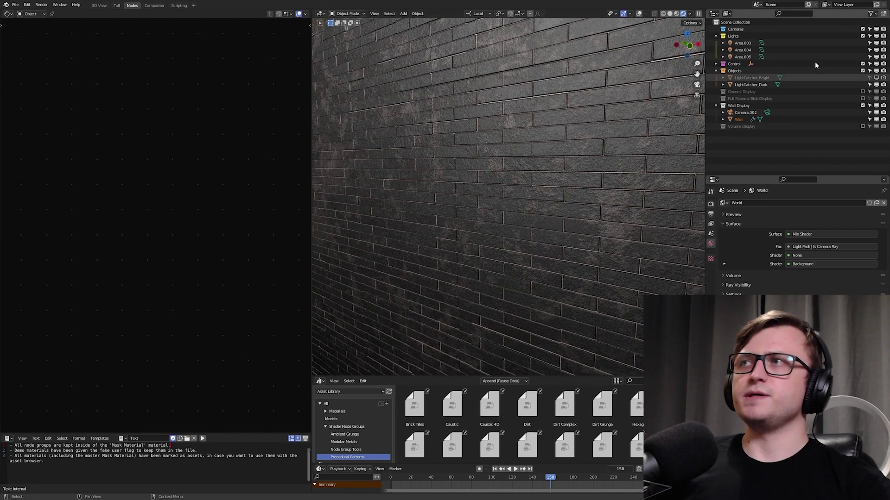
Replace Wall Display with the Volume Display collection and preview the Holographic Volume output on its cube.
click(862, 106)
click(863, 113)
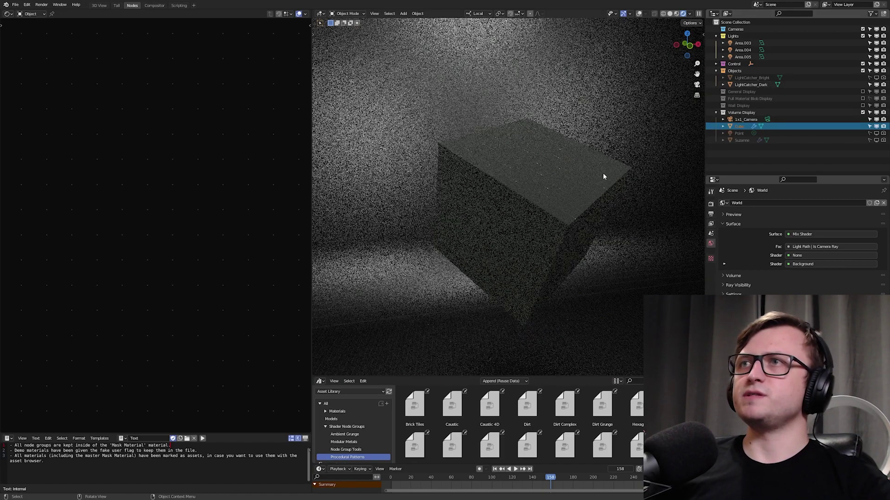
click(573, 199)
middle_drag(202, 192, 169, 216)
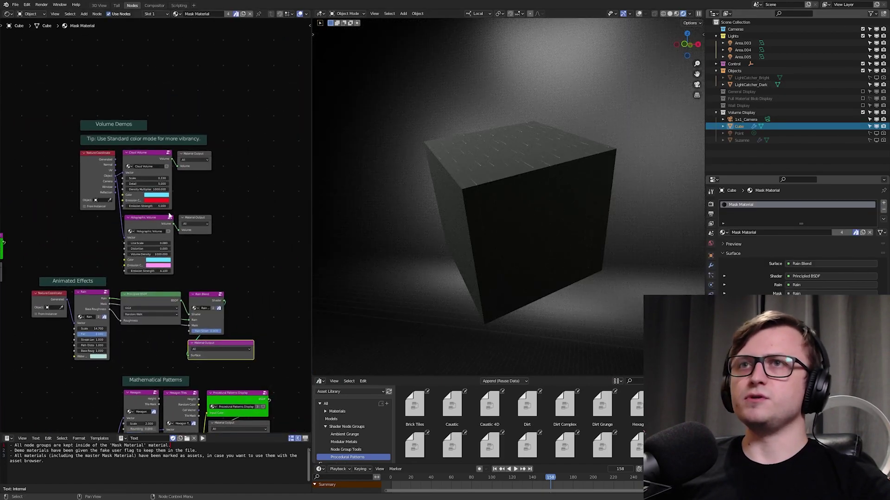
click(196, 222)
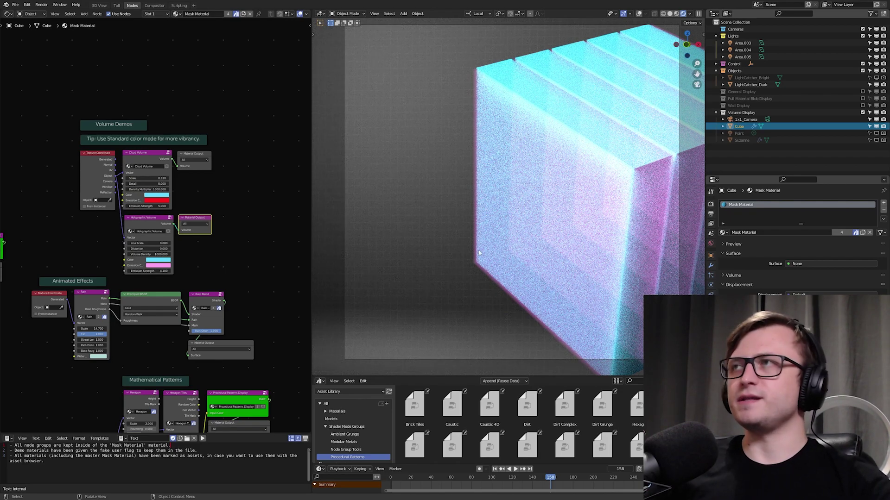
Try the LightCatcher_Bright backdrop in place of LightCatcher_Dark and switch back to the dark one.
mouse_move(869, 84)
mouse_down()
mouse_move(883, 84)
mouse_move(869, 77)
mouse_up()
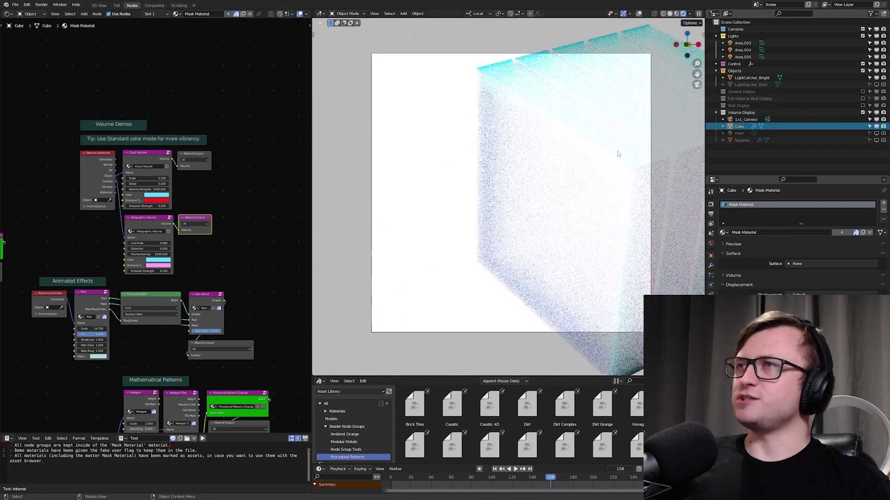
scroll(619, 153, down, 2)
shift+middle_drag(619, 154, 578, 161)
mouse_move(870, 78)
mouse_down()
mouse_move(884, 77)
mouse_move(870, 85)
mouse_up()
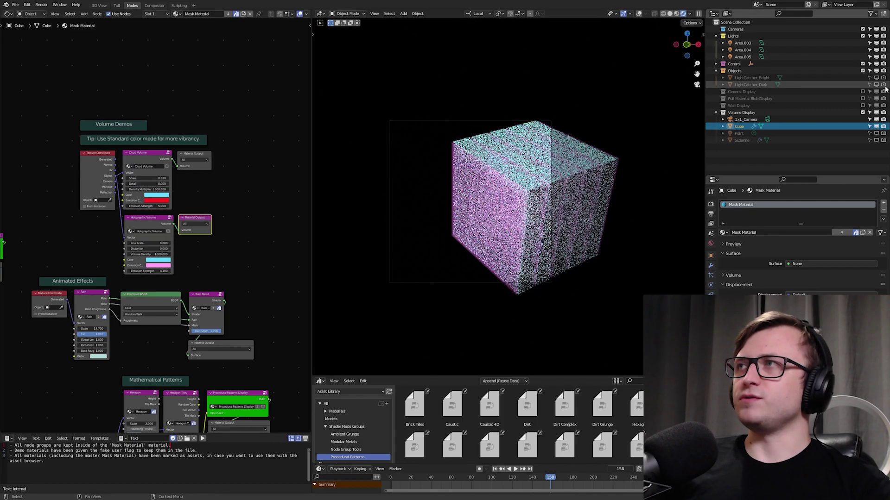
Make 1x1_Camera the active scene camera and frame the holographic cube through it.
click(746, 119)
key(ctrl+KP_0)
scroll(479, 152, up, 3)
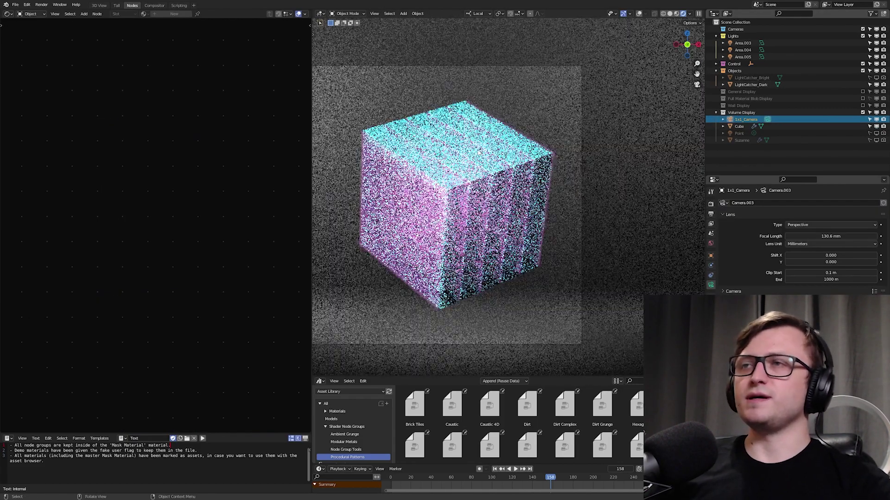
scroll(478, 152, up, 4)
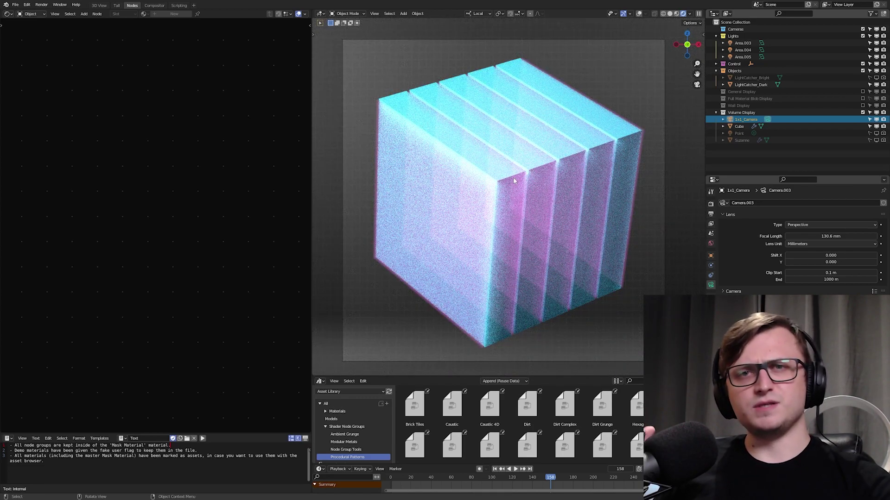
Select the cube and activate the Cloud Volume group's Material Output in the Volume Demos section.
click(480, 206)
scroll(226, 146, up, 4)
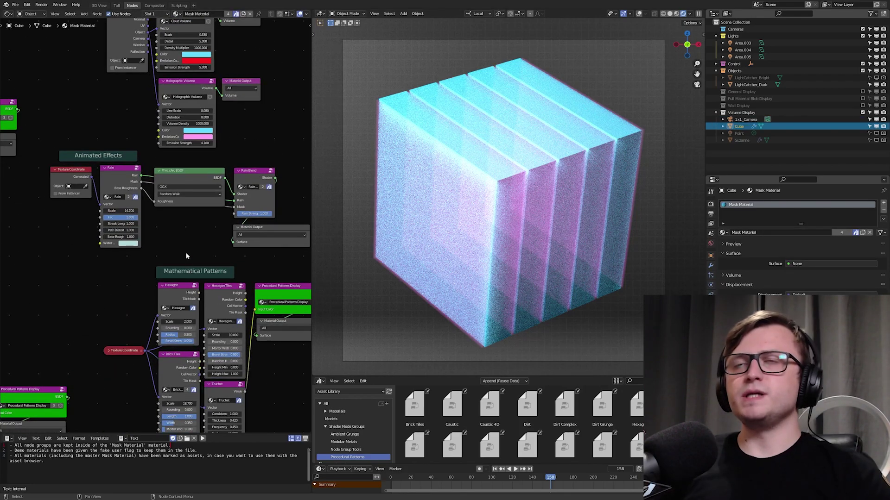
mouse_move(223, 151)
middle_down()
mouse_move(229, 185)
mouse_move(240, 186)
middle_up()
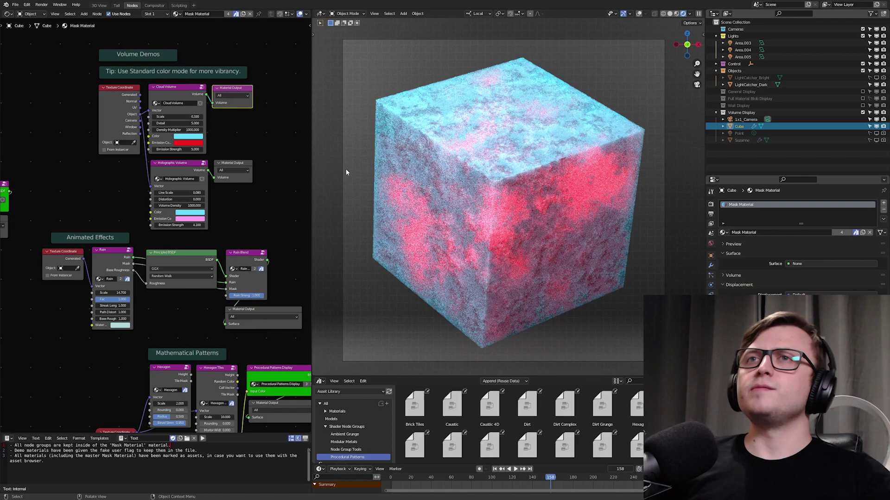
Examine the node group sections and the scene's color management settings, ending at the Volume Demos tip about Standard color mode.
middle_drag(94, 268, 161, 228)
scroll(161, 228, down, 4)
middle_drag(141, 257, 118, 218)
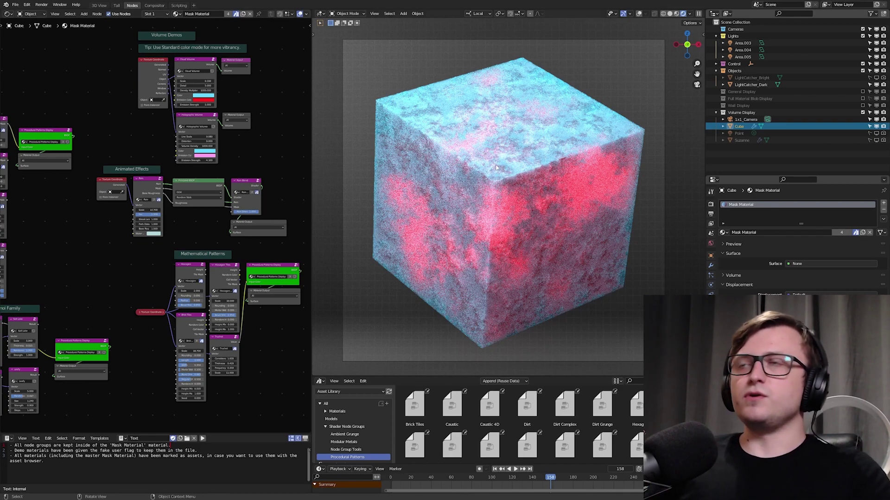
click(711, 204)
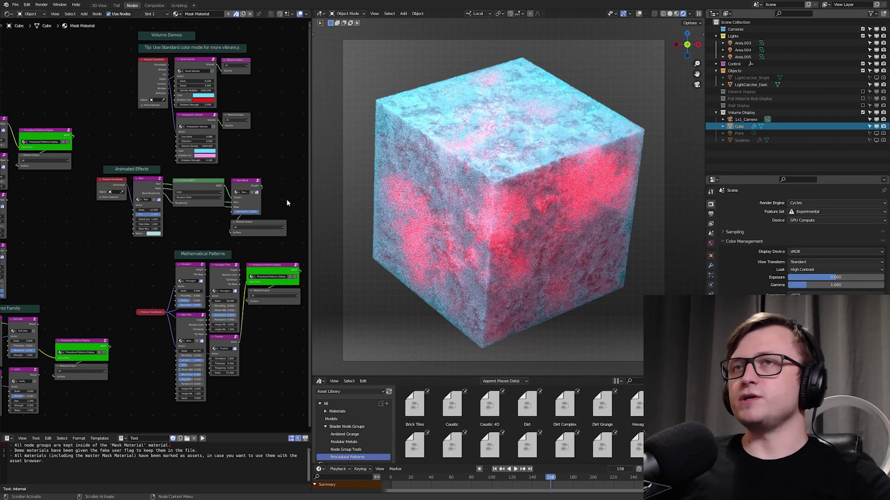
middle_drag(281, 179, 263, 256)
scroll(193, 190, up, 4)
middle_drag(193, 190, 188, 246)
scroll(190, 245, up, 1)
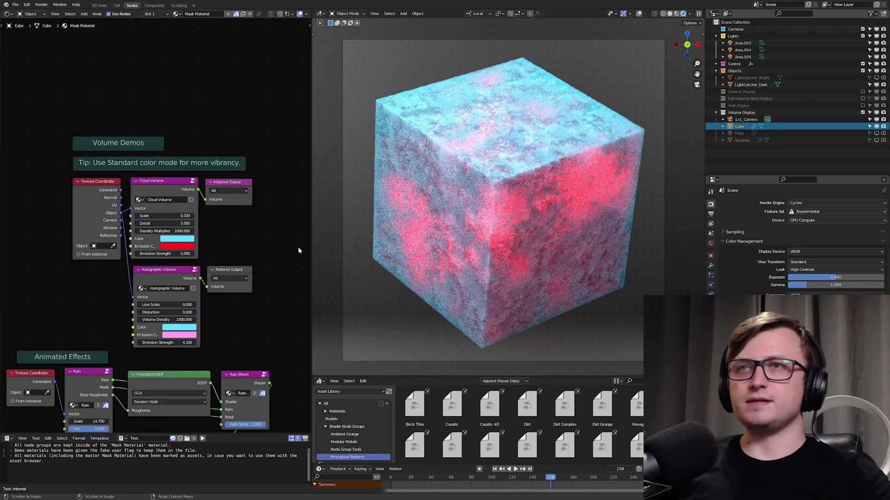
Switch the render engine to Eevee and inspect the cloud volume cube from other angles.
click(811, 203)
click(811, 212)
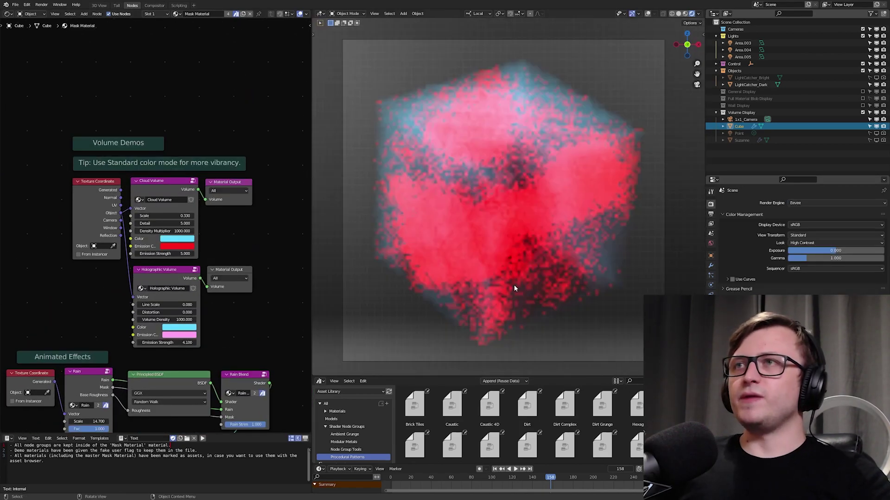
middle_drag(514, 285, 549, 291)
scroll(549, 291, up, 8)
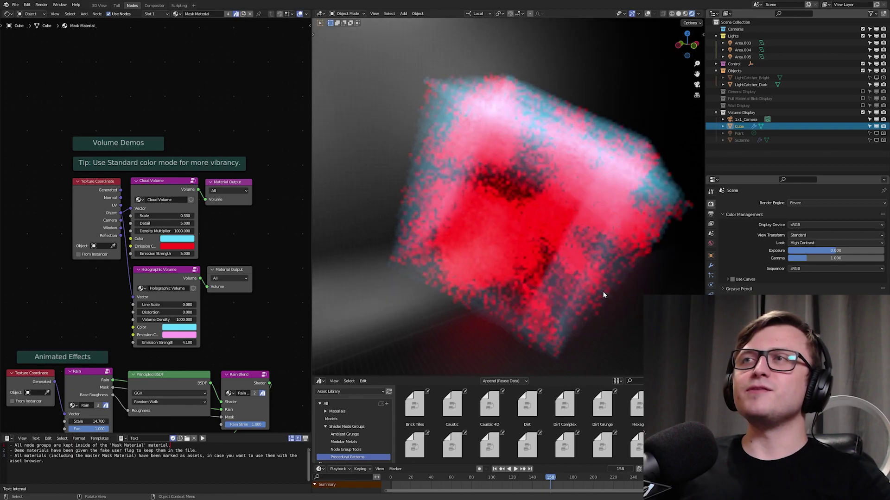
middle_drag(602, 292, 648, 283)
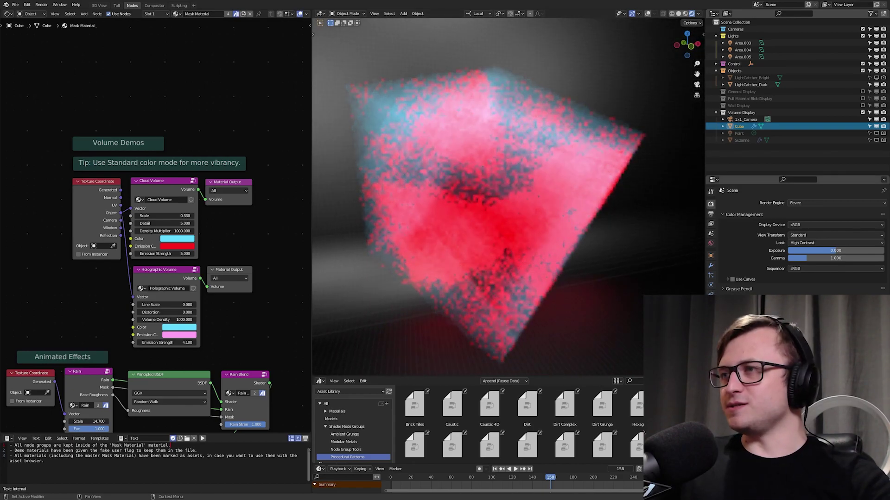
Set the volumetrics tile size to 2 px and inspect the cloud volume up close and from a distance.
scroll(727, 267, down, 2)
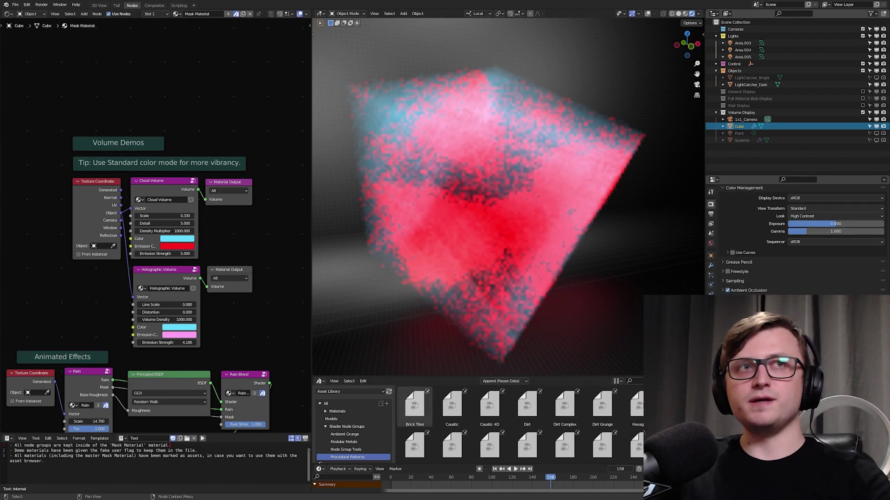
click(801, 372)
click(804, 380)
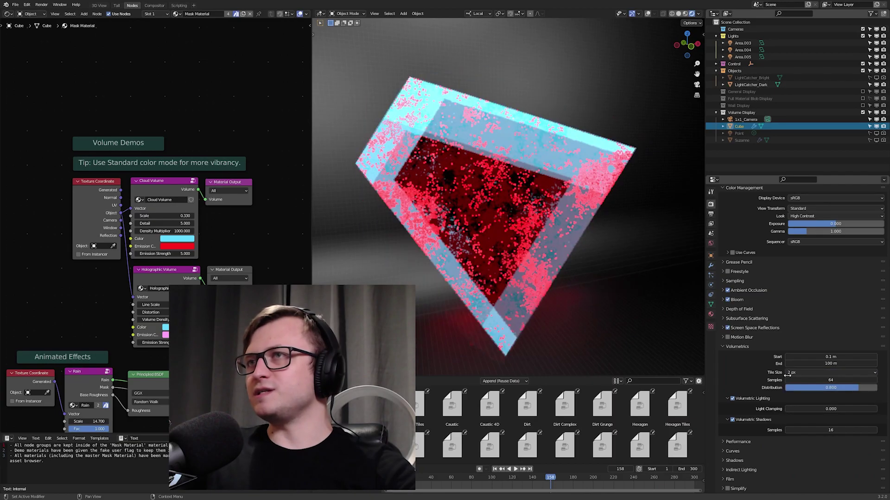
middle_drag(582, 327, 527, 326)
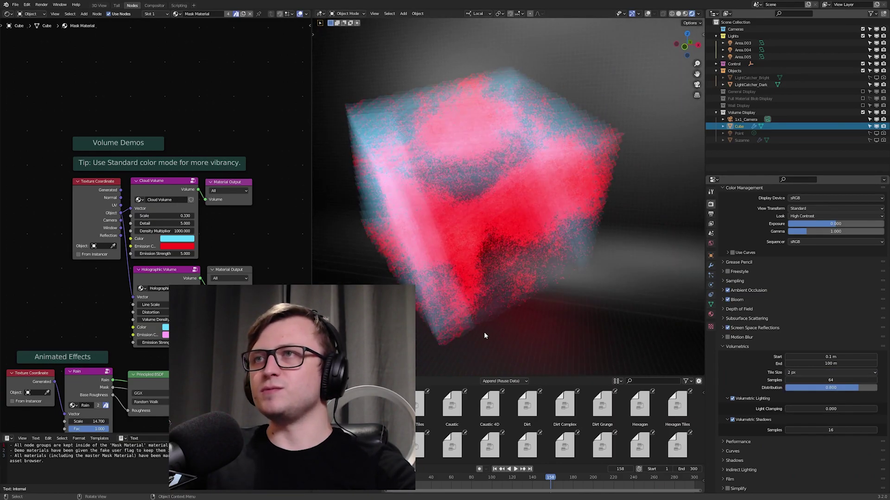
scroll(496, 318, up, 8)
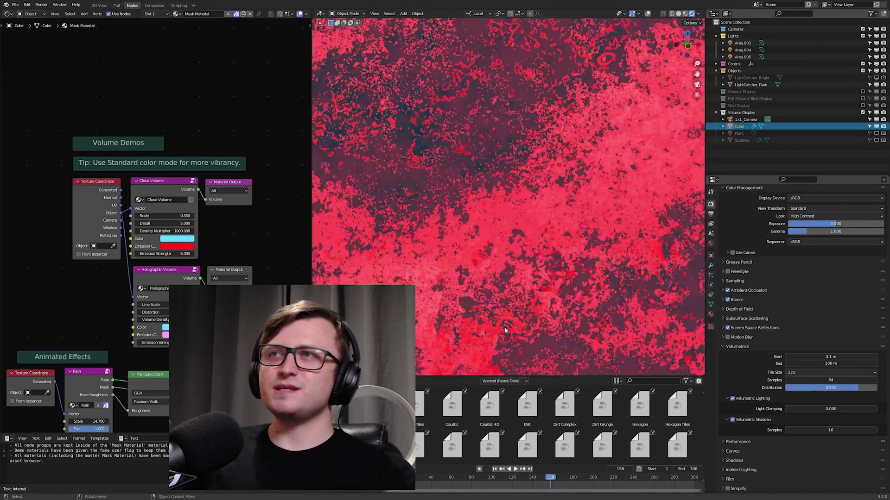
scroll(509, 328, up, 4)
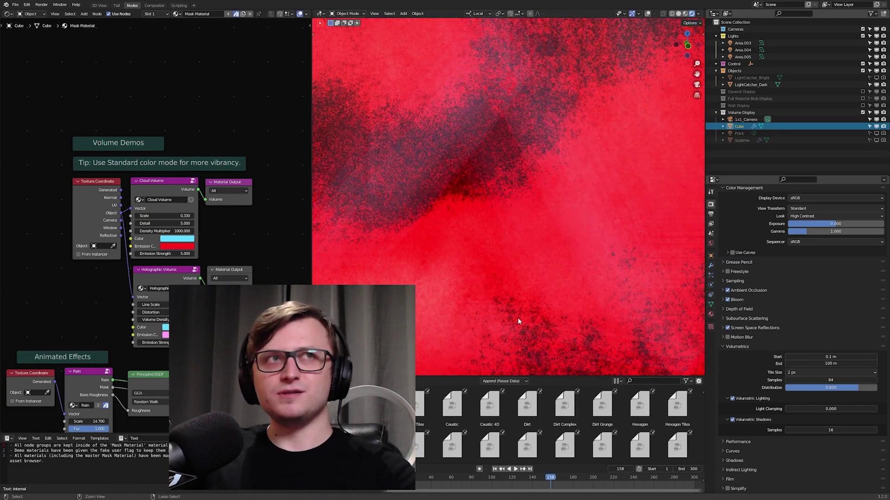
ctrl+middle_drag(518, 317, 513, 336)
scroll(551, 324, down, 10)
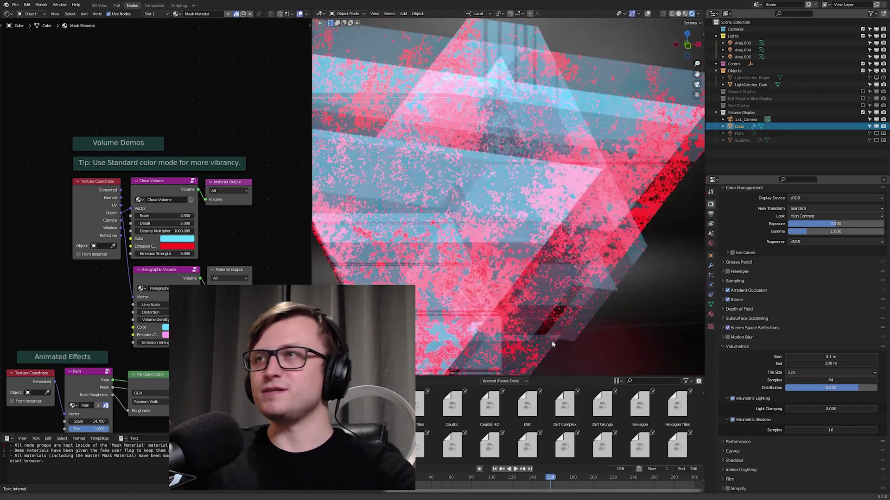
Switch the render engine back to Cycles and return to the scene camera's view of the cube.
click(811, 373)
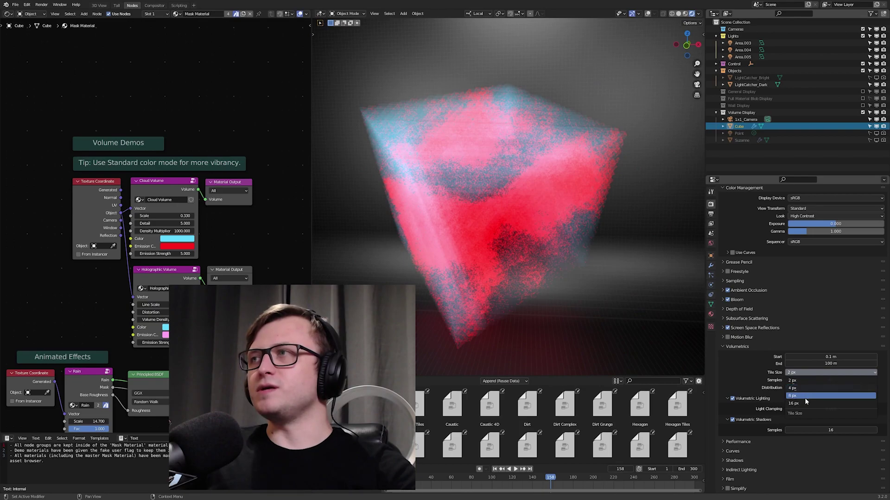
scroll(802, 215, up, 3)
click(805, 203)
click(805, 228)
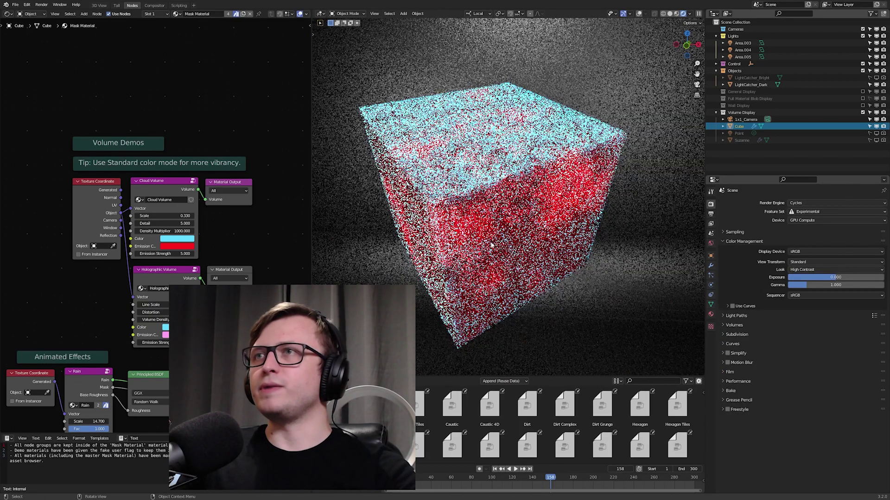
key(KP_0)
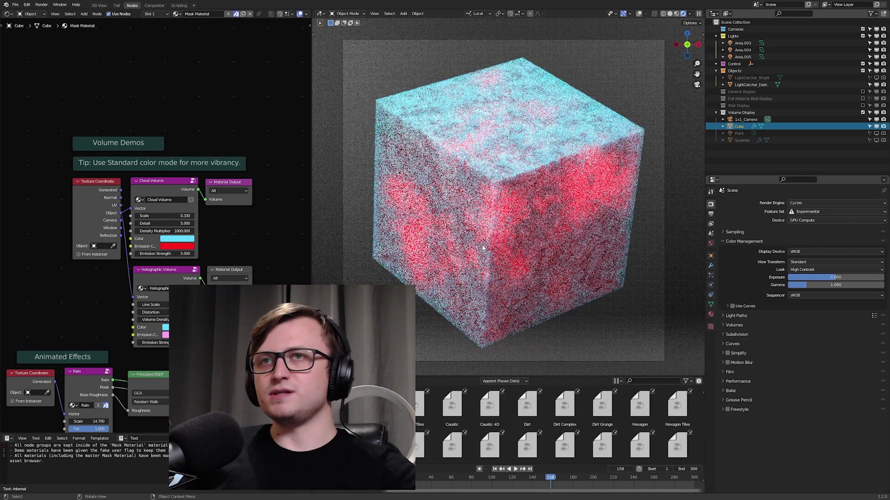
Try the Filmic view transform on the cloud volume cube and set it back to Standard.
scroll(157, 223, down, 1)
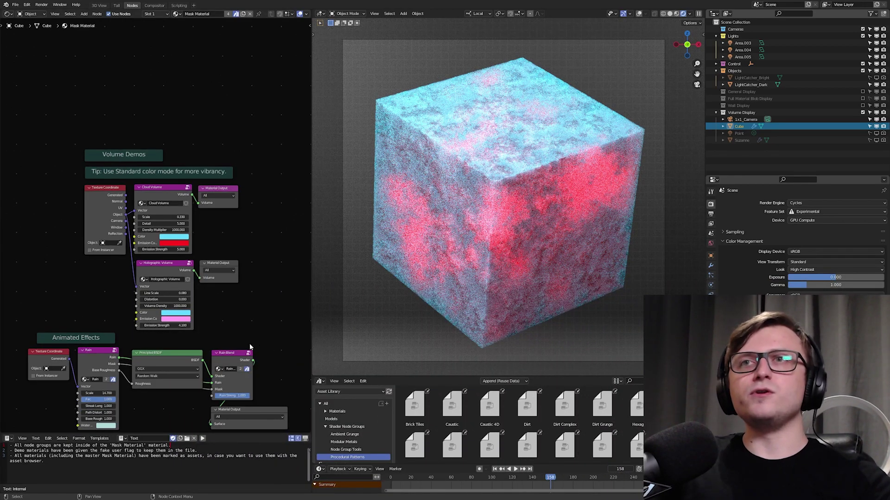
scroll(251, 351, down, 2)
middle_drag(134, 398, 155, 260)
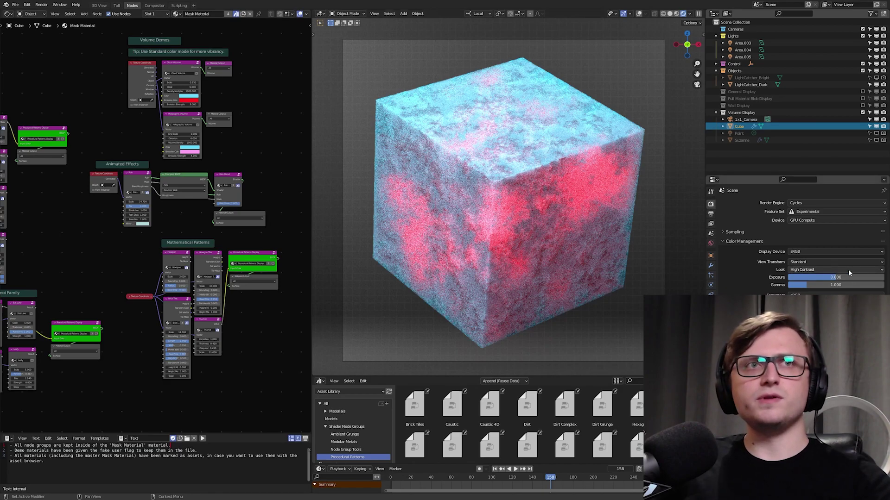
click(822, 262)
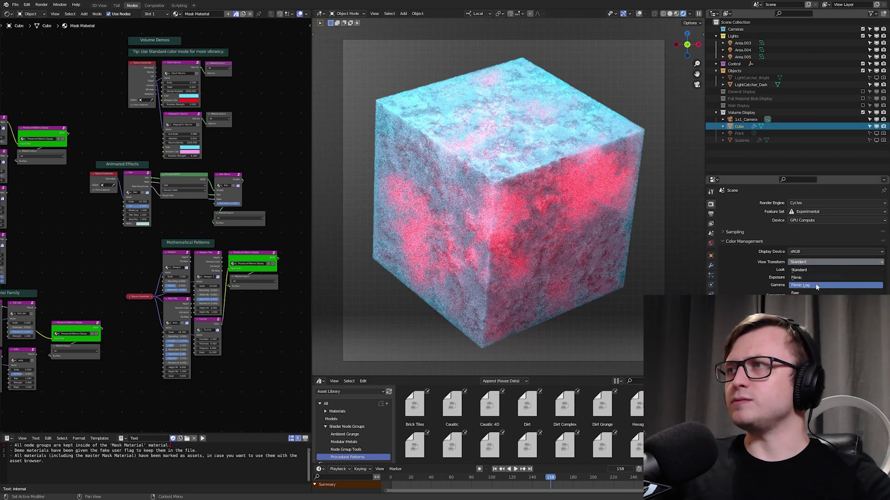
click(816, 277)
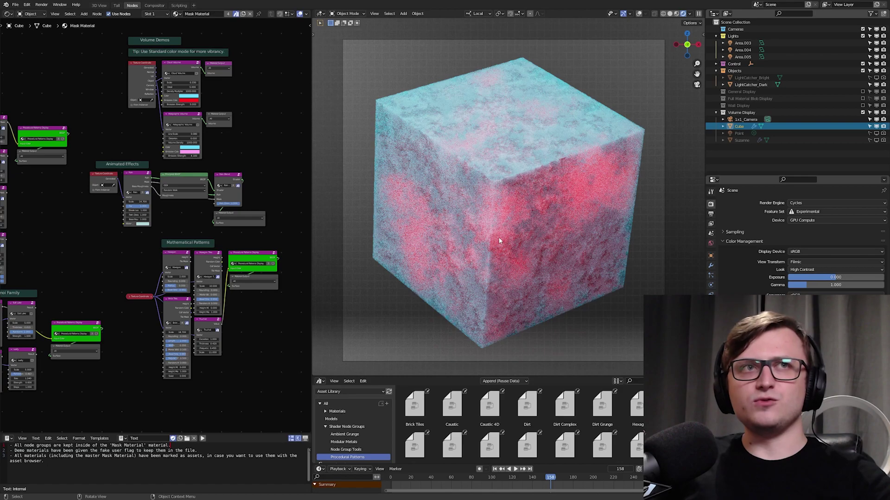
click(828, 262)
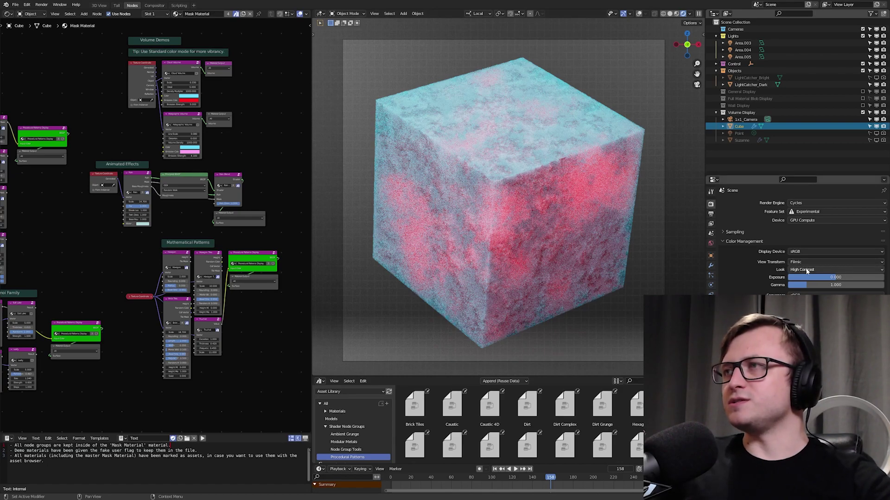
click(807, 270)
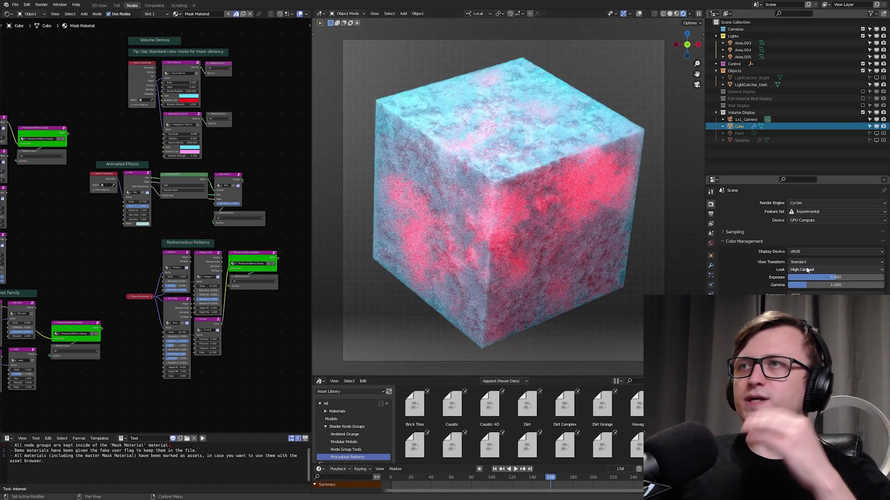
Disable the Volume Display collection, enable the General Display collection instead, and select its Material Blob object.
middle_drag(146, 272, 258, 264)
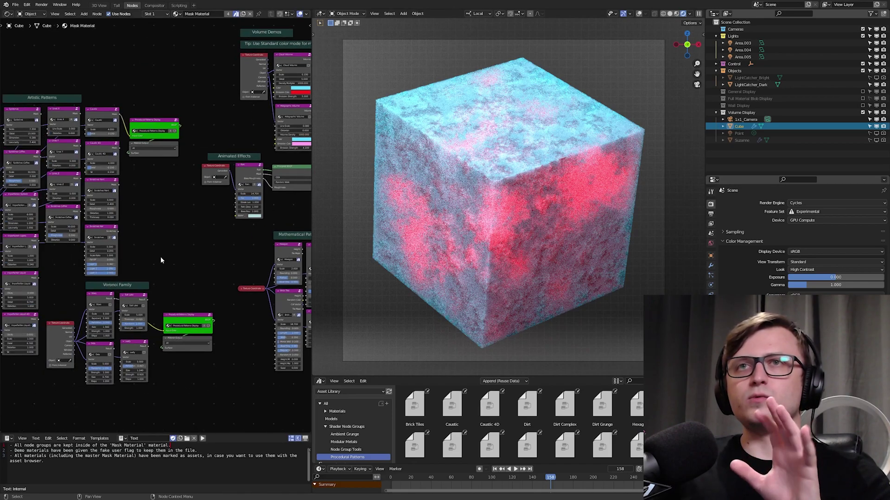
ctrl+scroll(144, 248, left, 3)
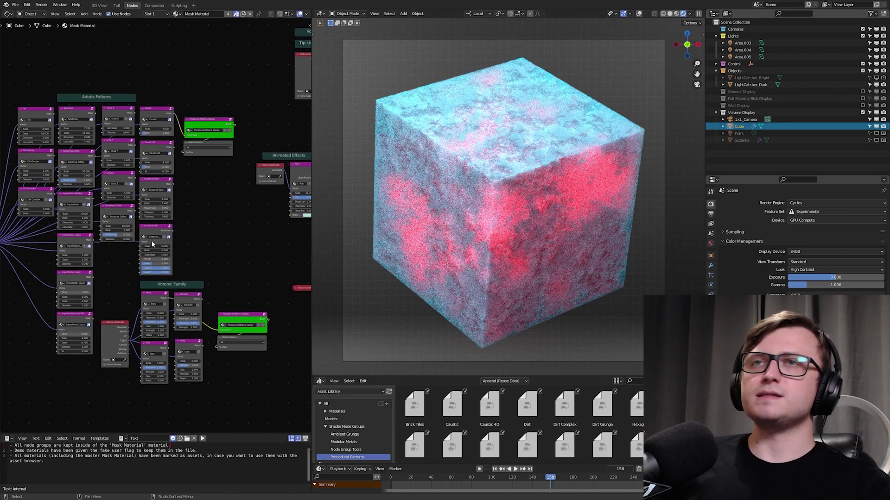
click(724, 112)
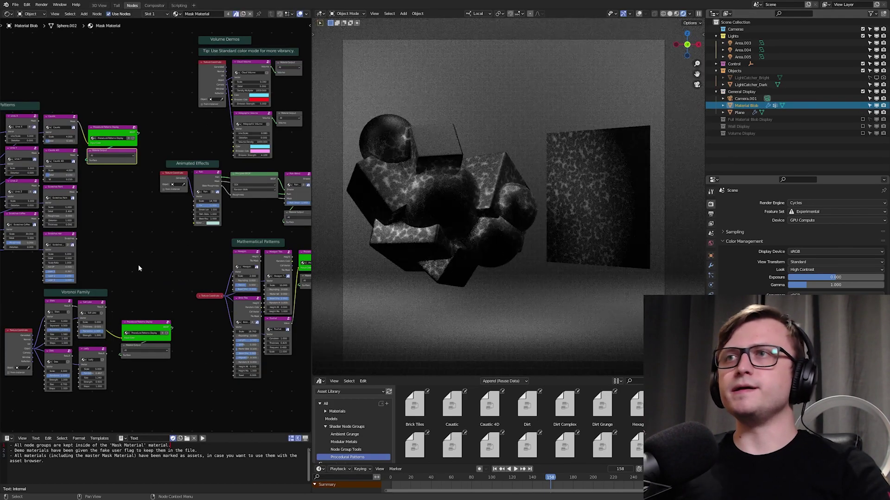
Activate the Material Output node of the Animated Effects group to preview the Rain effect on the material blob.
middle_drag(138, 265, 209, 252)
scroll(194, 246, up, 3)
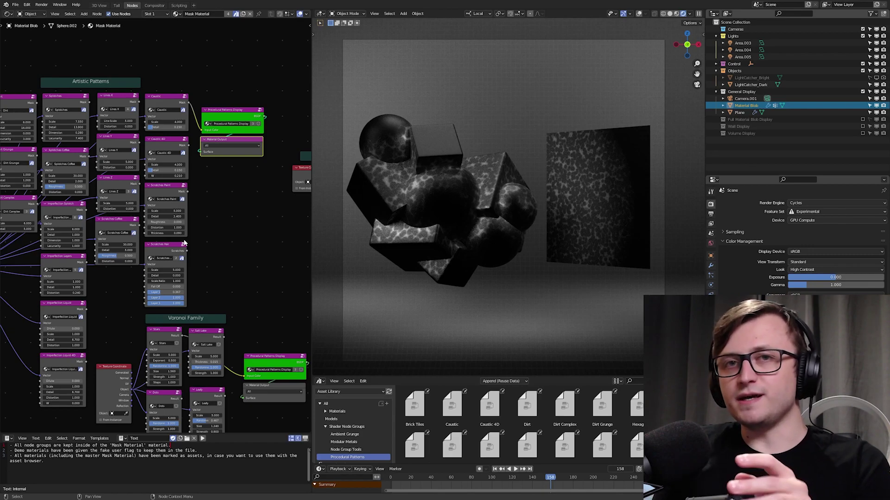
middle_drag(293, 293, 155, 143)
middle_drag(260, 243, 127, 243)
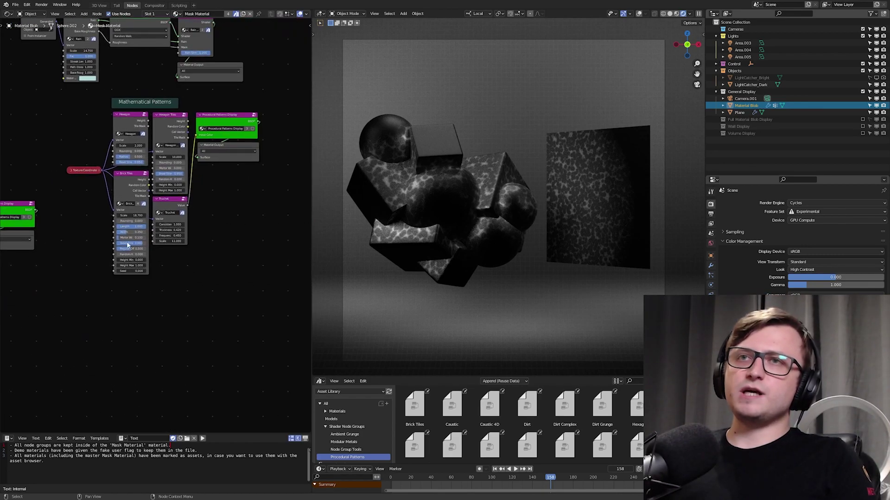
middle_drag(233, 166, 157, 232)
scroll(157, 232, up, 3)
middle_drag(121, 142, 210, 202)
click(228, 162)
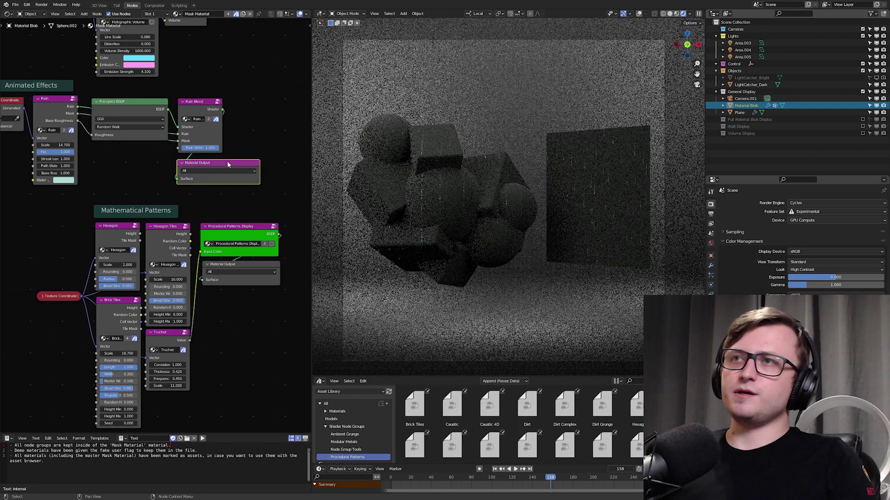
middle_drag(95, 186, 174, 207)
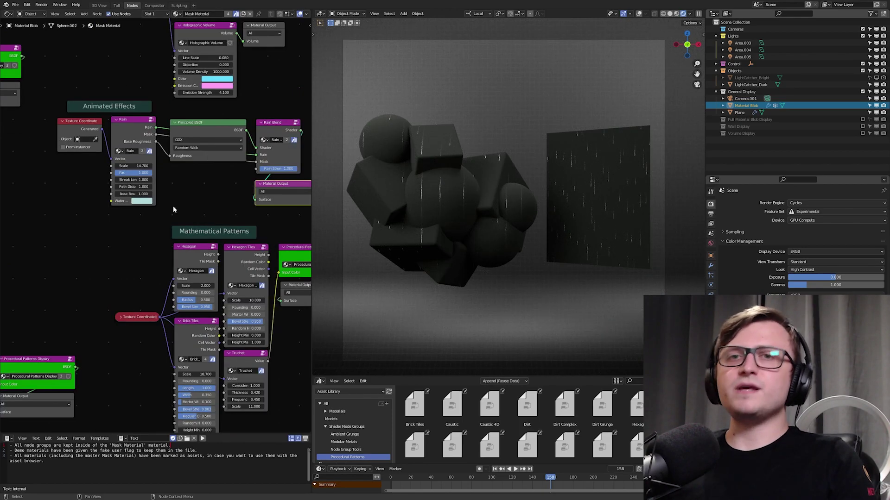